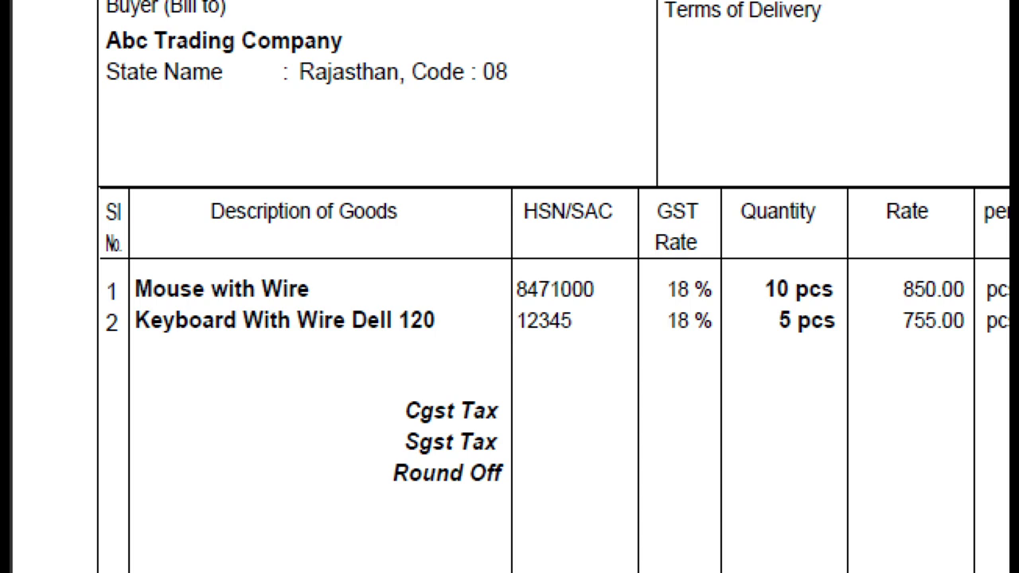
# Examine the Sale Return case in the list and the invoice number, date and goods on the Abc Trading Company tax invoice
pyautogui.moveTo(621, 240)
pyautogui.mouseDown()
pyautogui.moveTo(660, 281)
pyautogui.moveTo(735, 295)
pyautogui.moveTo(725, 295)
pyautogui.mouseUp()
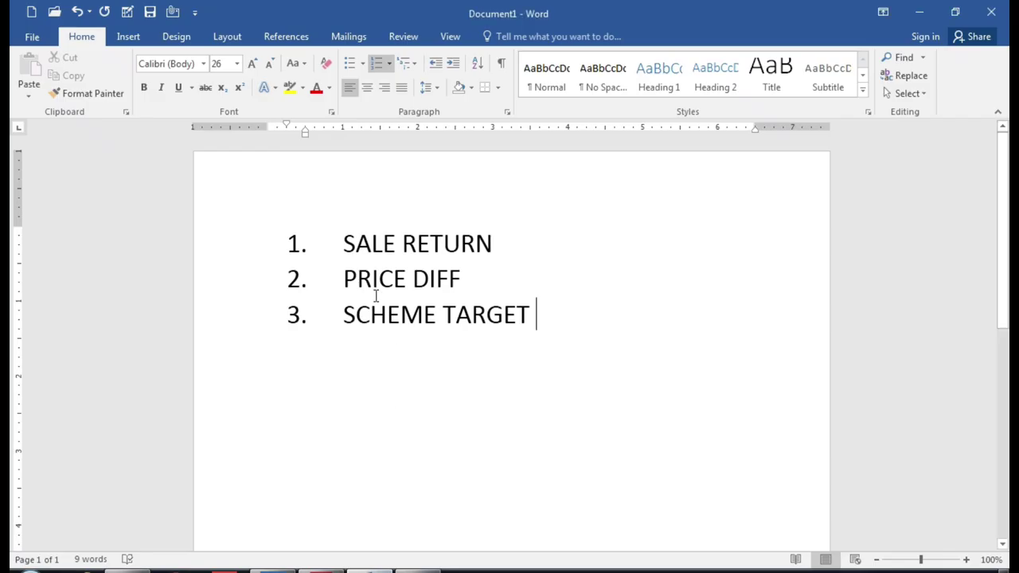
pyautogui.tripleClick(346, 243)
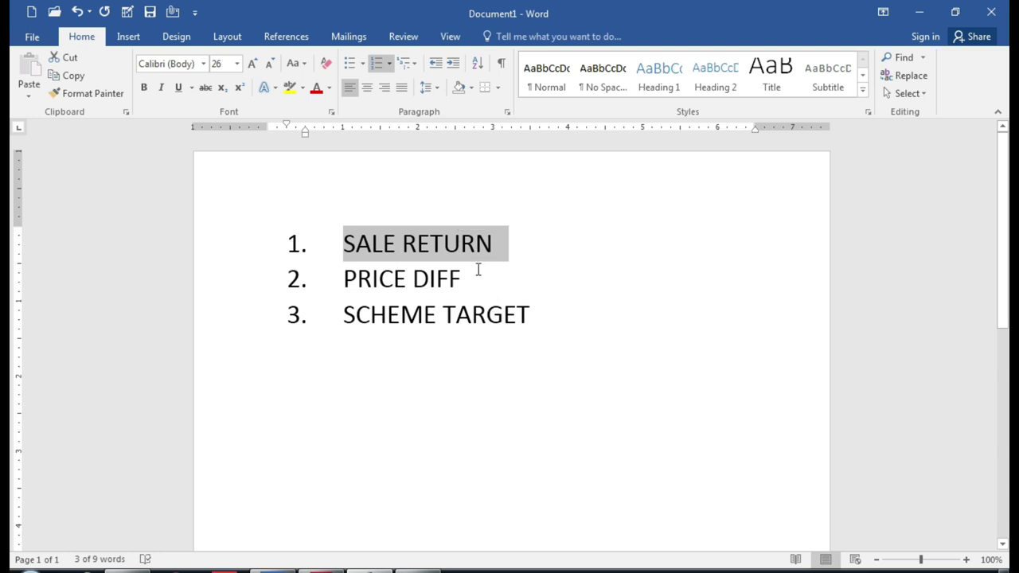
pyautogui.click(502, 261)
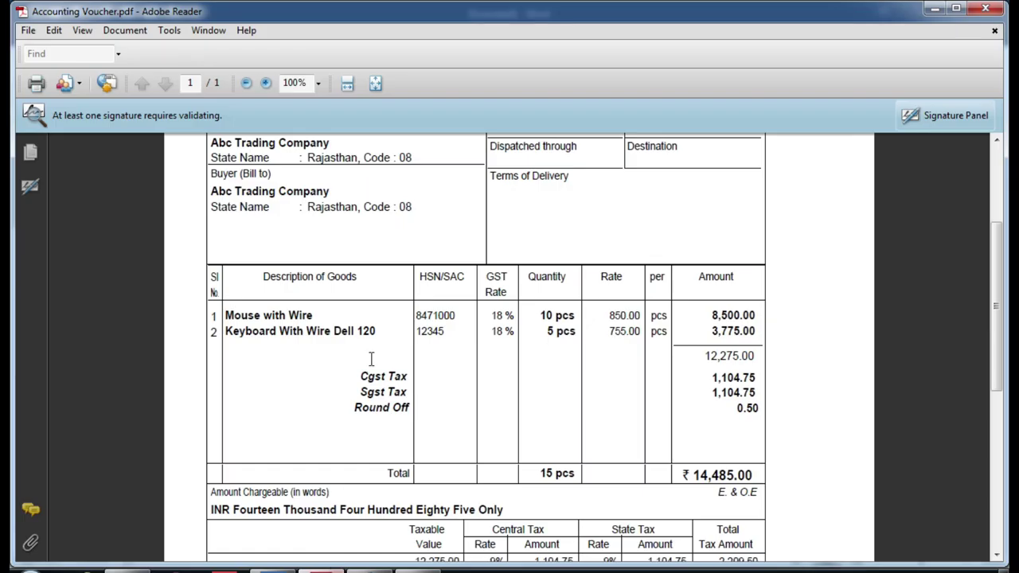
pyautogui.scroll(5, 371, 357)
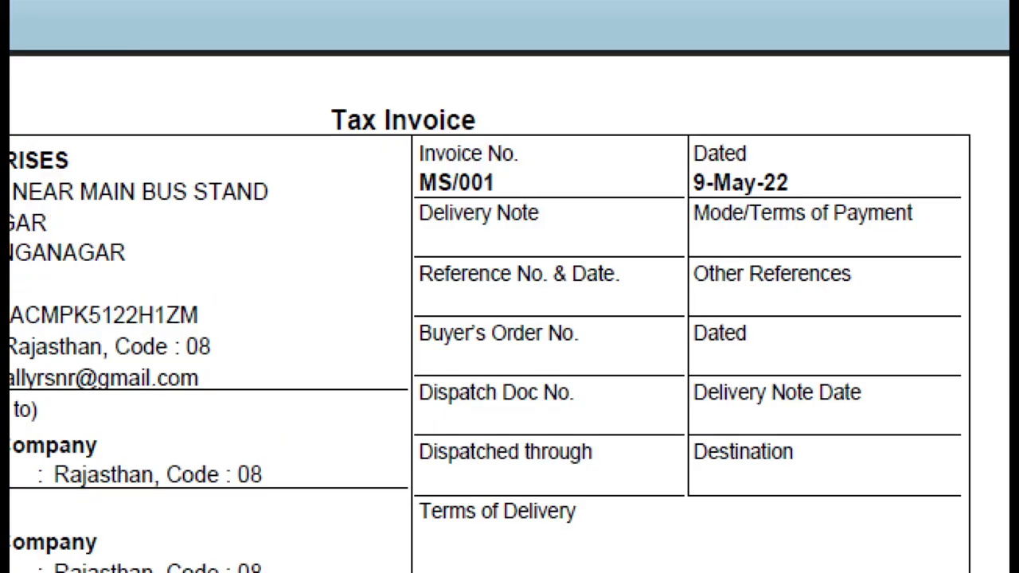
pyautogui.click(562, 215)
pyautogui.moveTo(405, 127)
pyautogui.mouseDown()
pyautogui.moveTo(451, 203)
pyautogui.moveTo(529, 187)
pyautogui.moveTo(411, 132)
pyautogui.mouseUp()
pyautogui.moveTo(656, 109)
pyautogui.mouseDown()
pyautogui.moveTo(697, 171)
pyautogui.moveTo(828, 202)
pyautogui.mouseUp()
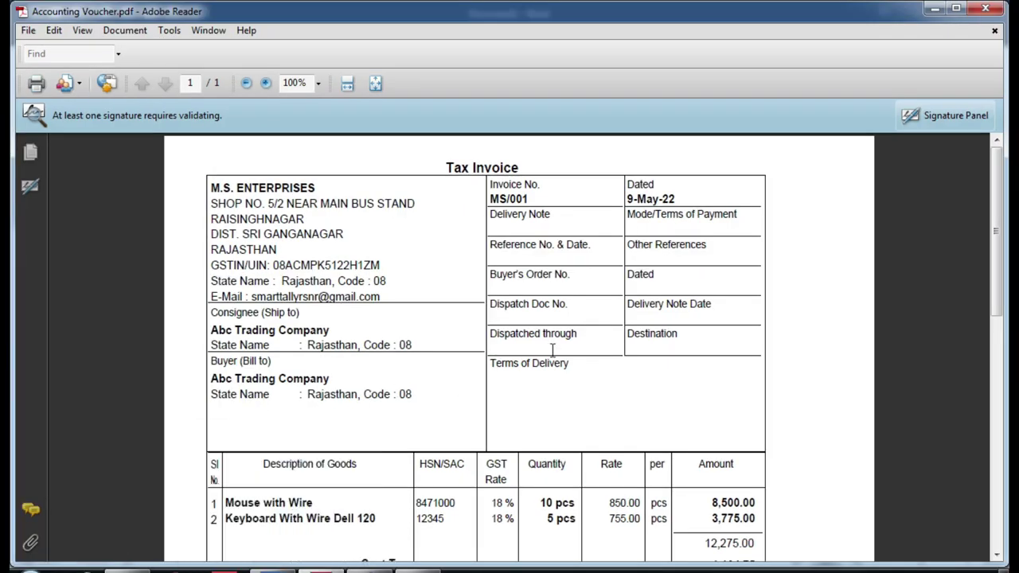
pyautogui.scroll(-1, 519, 414)
# Switch to TallyPrime, start a new accounting voucher and change its type to Credit Note
pyautogui.click(288, 572)
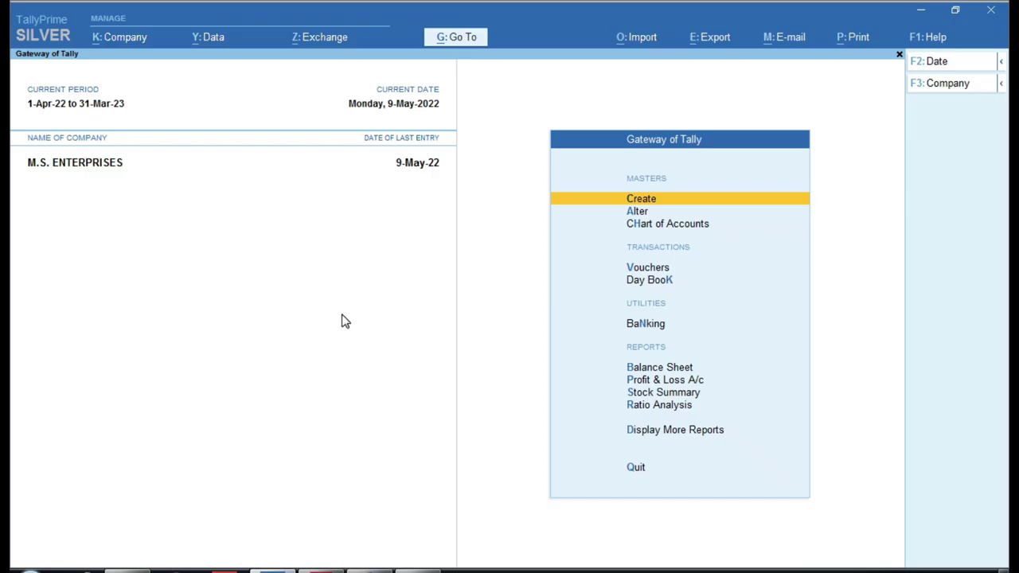
pyautogui.press('Down')
pyautogui.press('Down')
pyautogui.press('Down')
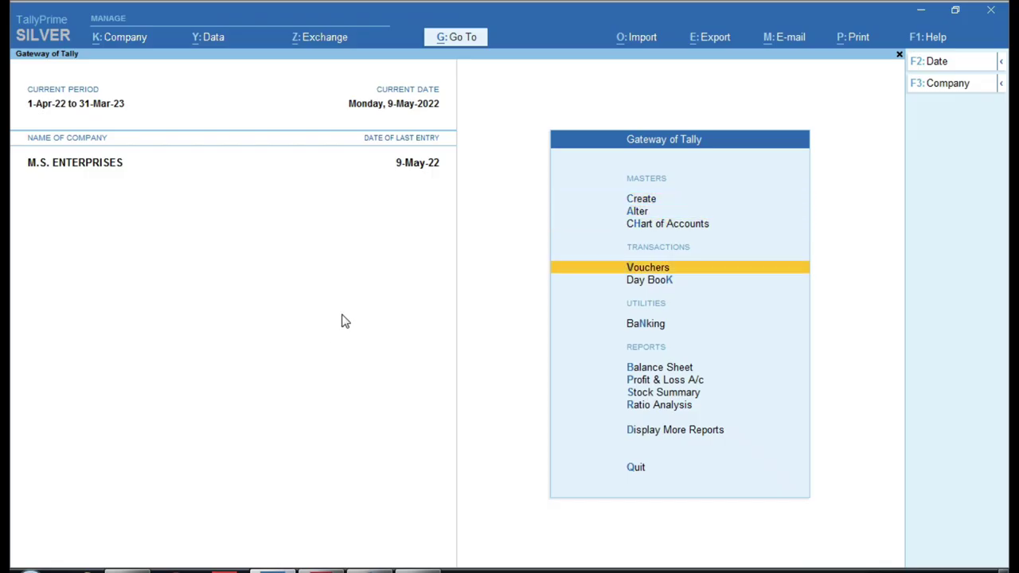
pyautogui.press('Return')
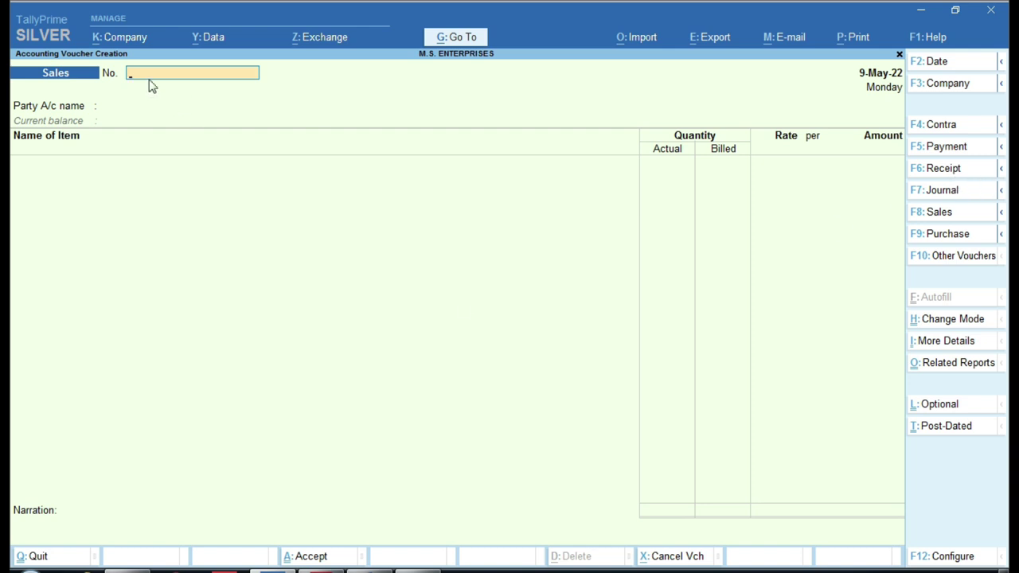
pyautogui.click(963, 266)
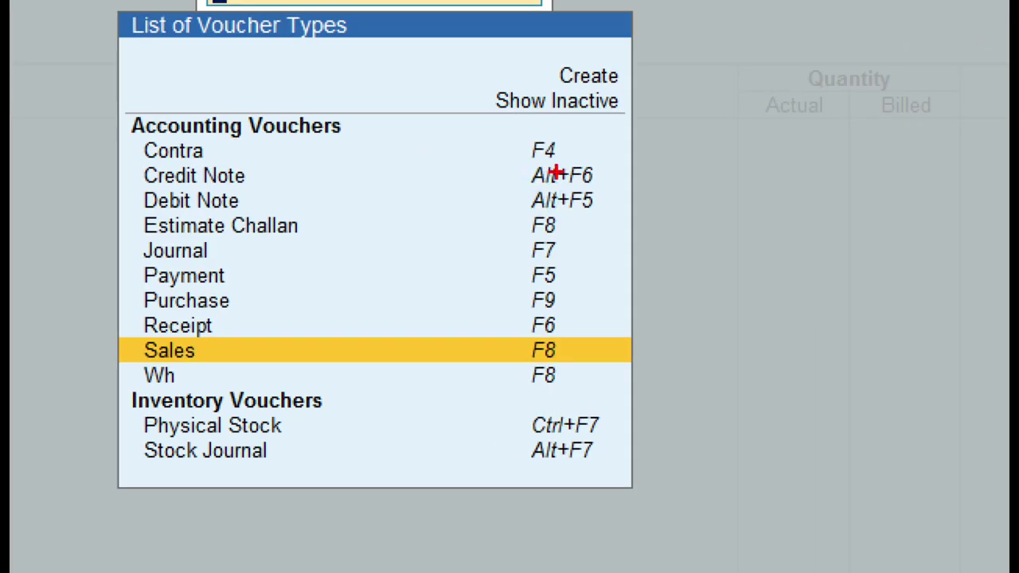
pyautogui.moveTo(515, 152); pyautogui.dragTo(594, 191)
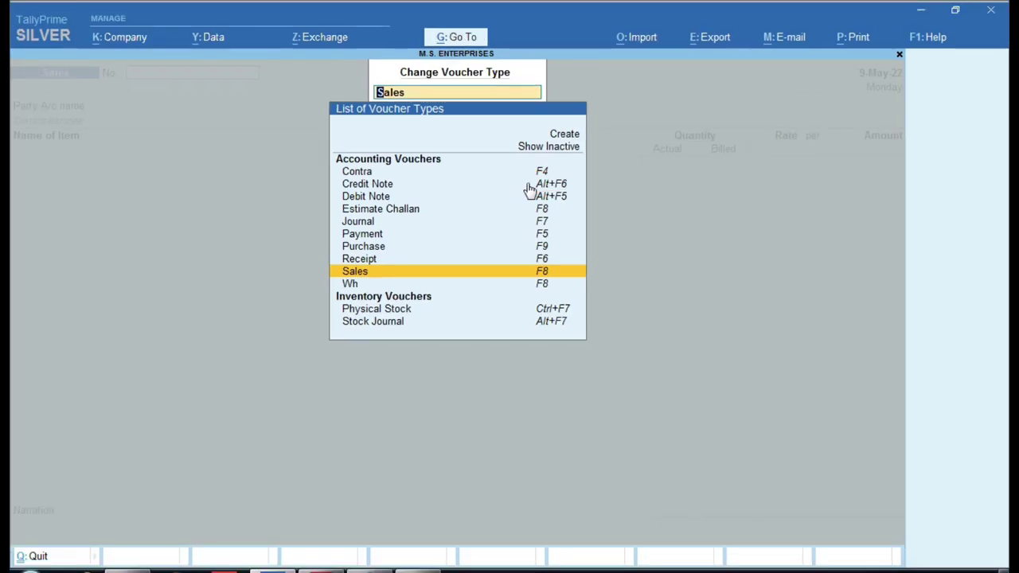
pyautogui.click(528, 183)
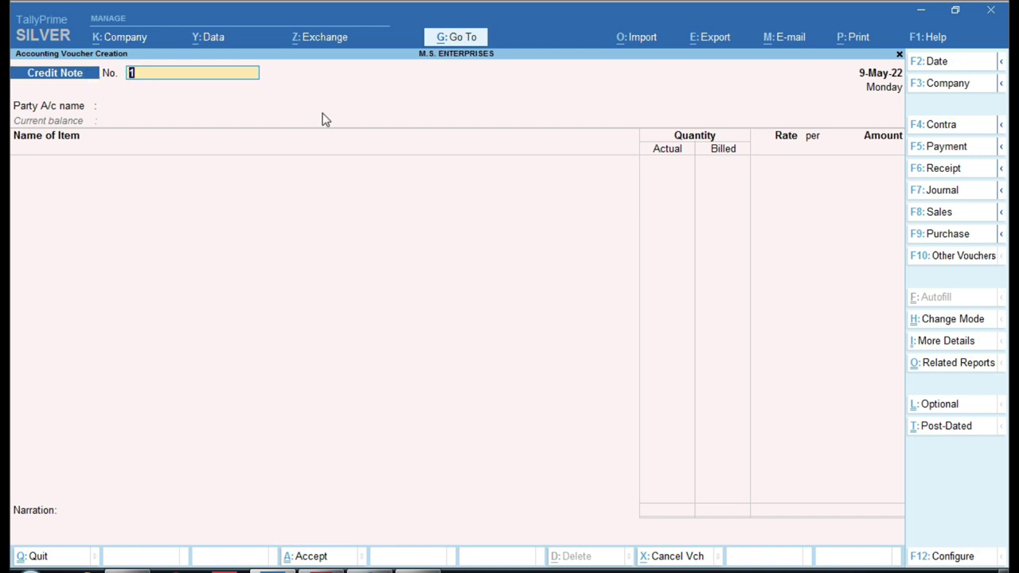
# Accept credit note number 1 and choose Abc Trading Company as the party account
pyautogui.press('Return')
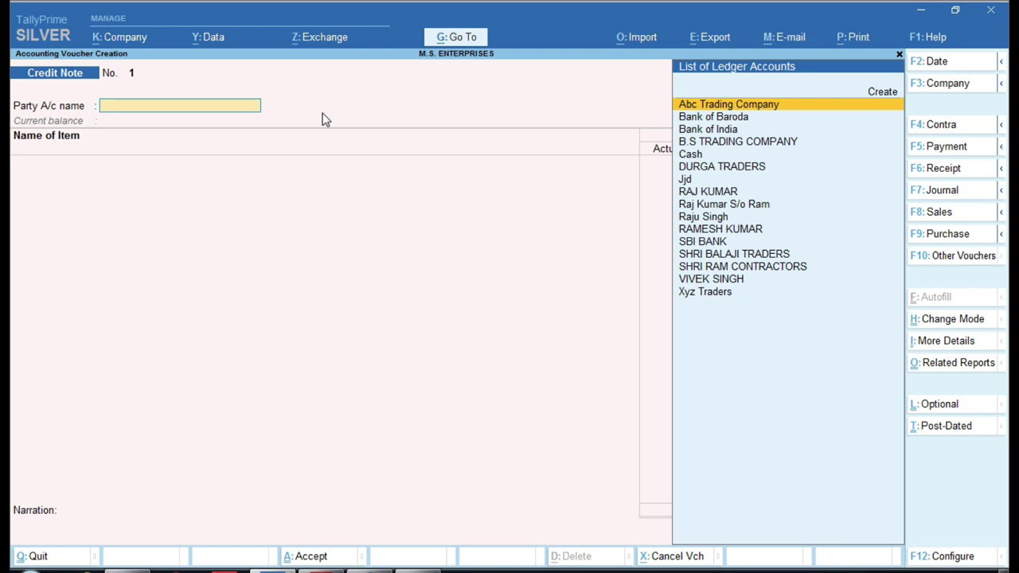
pyautogui.write('AB')
pyautogui.press('Return')
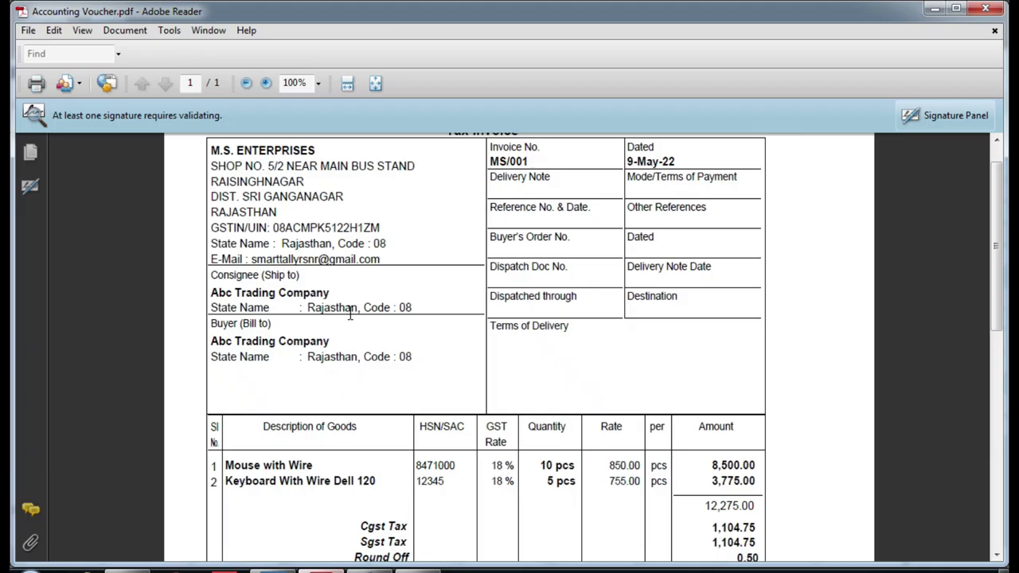
# Check the goods on the PDF invoice, then add the stock item Mouse with Wire to the credit note, stored at Godowan
pyautogui.scroll(-2, 405, 384)
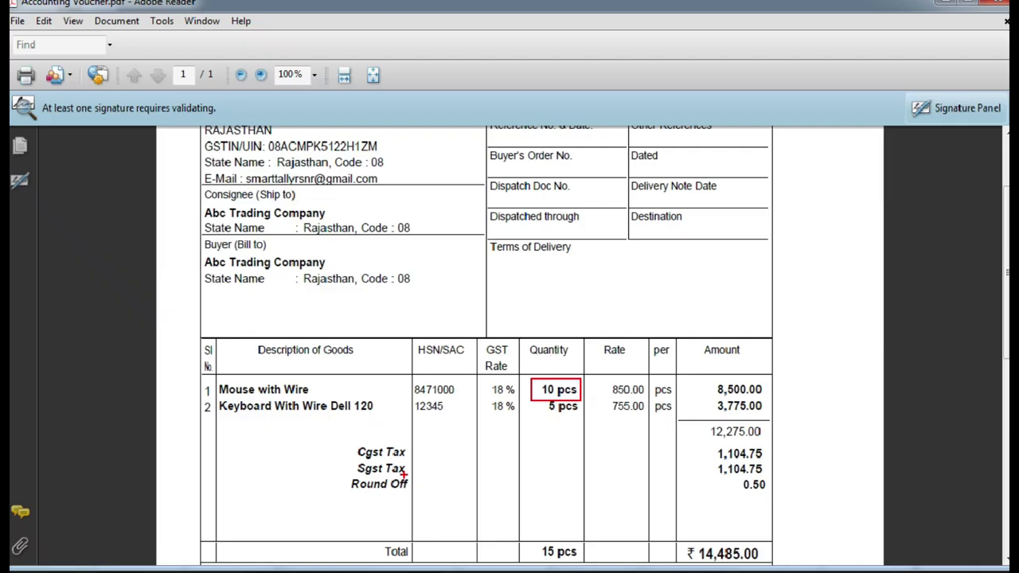
pyautogui.click(263, 569)
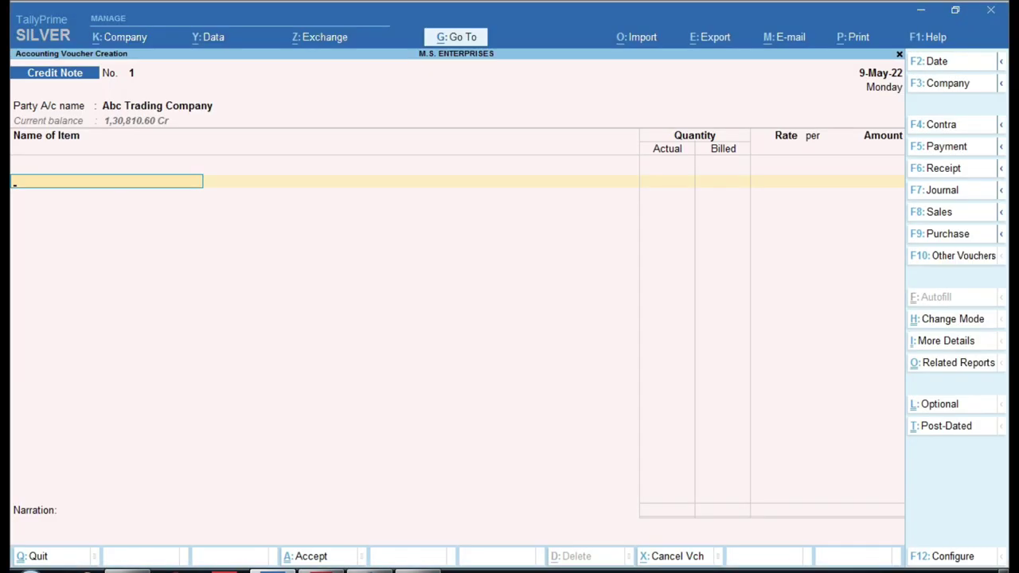
pyautogui.write('mo')
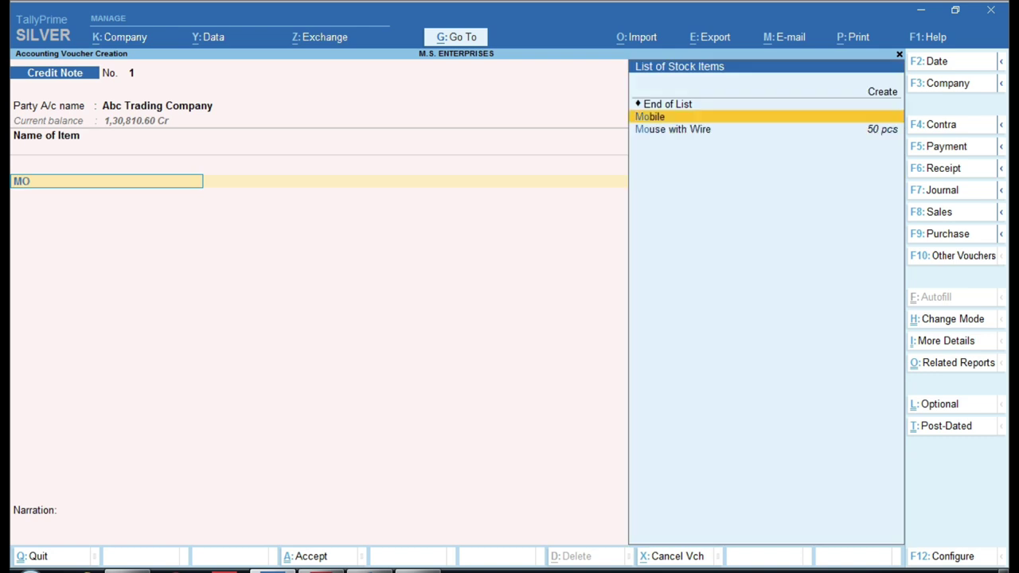
pyautogui.write('u')
pyautogui.press('Return')
pyautogui.press('Return')
# Set the Mouse with Wire quantity to 3 pcs at a rate of 850.00 per pcs and accept the item allocation
pyautogui.write('3')
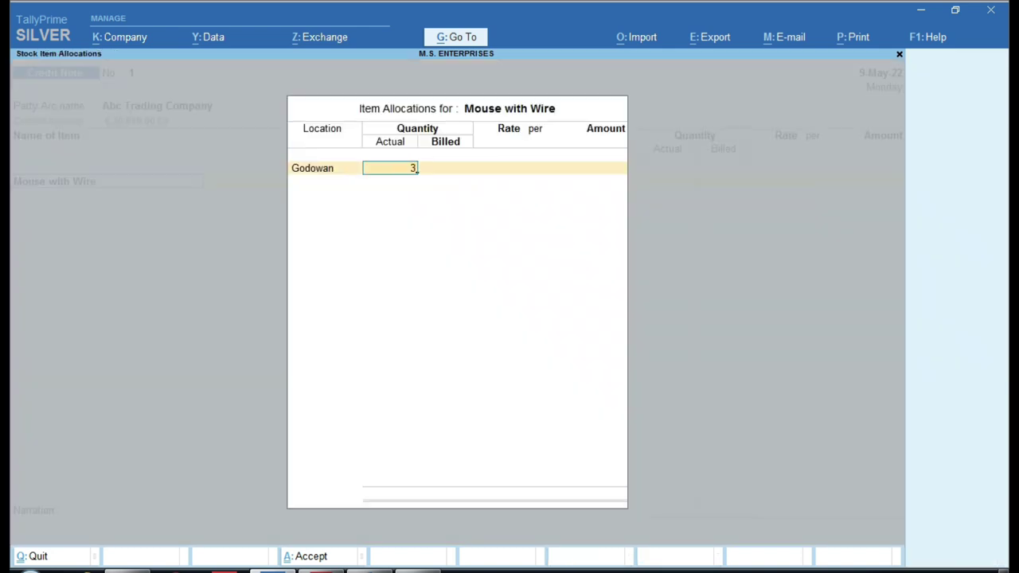
pyautogui.press('Return')
pyautogui.press('Return')
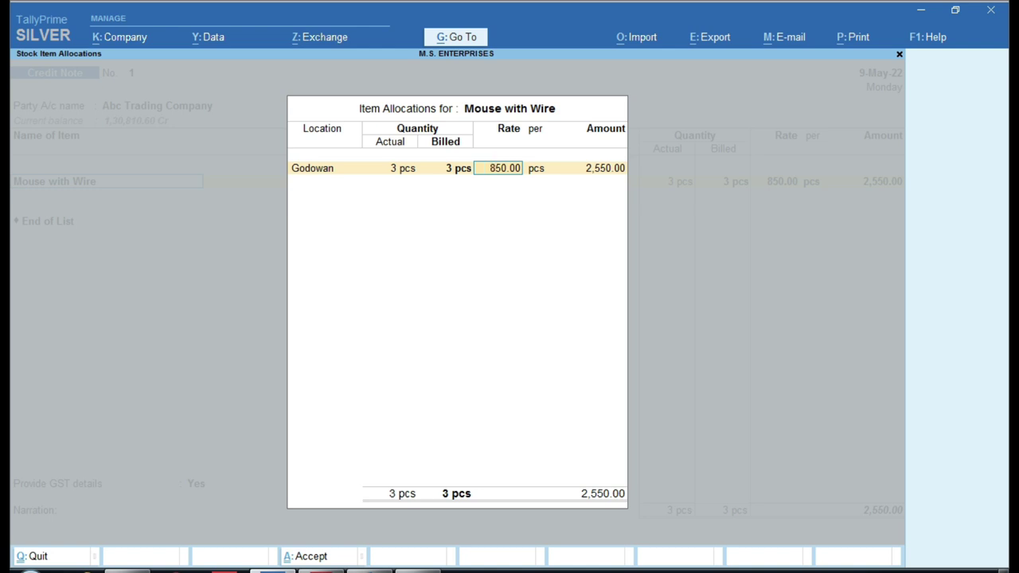
pyautogui.press('Return')
pyautogui.press('Return')
pyautogui.press('Return')
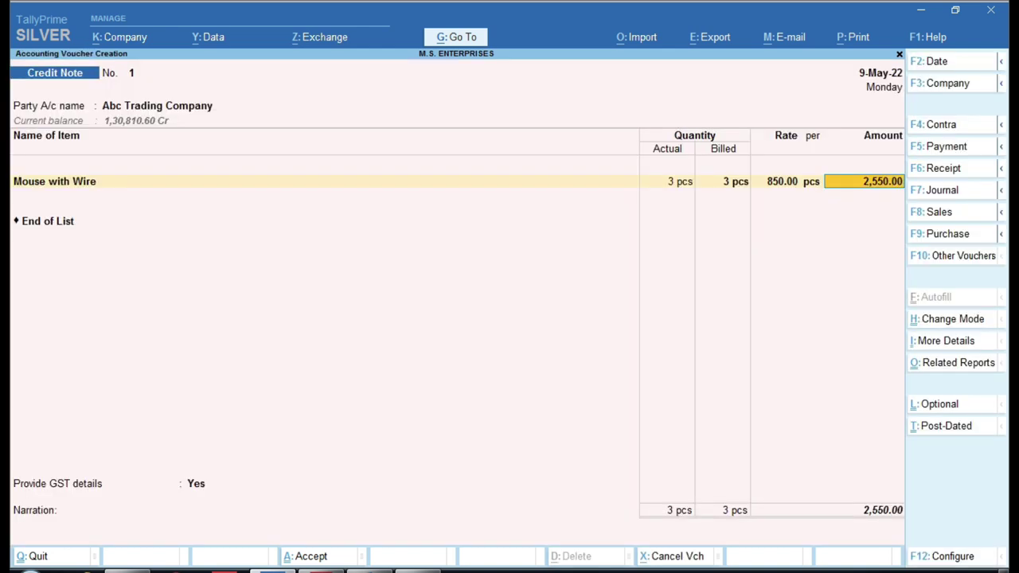
pyautogui.press('Return')
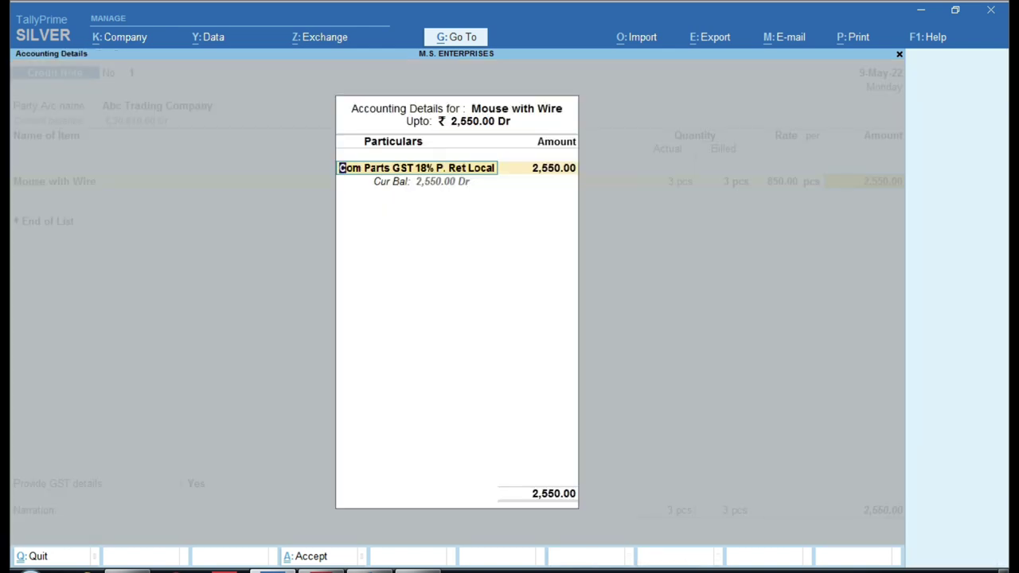
pyautogui.write('GST')
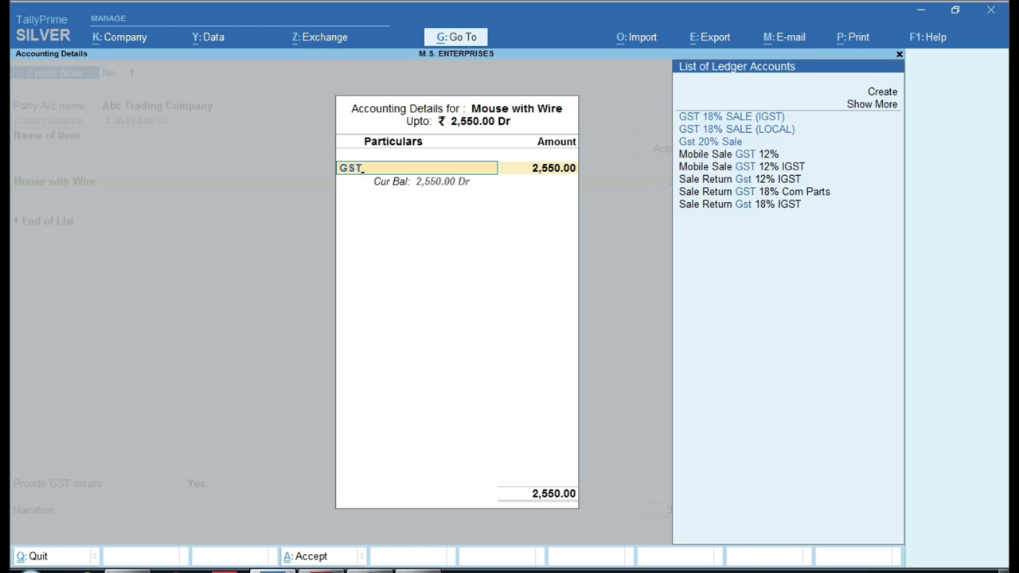
pyautogui.press('Down')
pyautogui.press('Down')
pyautogui.press('Down')
pyautogui.press('Down')
pyautogui.press('Down')
pyautogui.press('Down')
pyautogui.press('Down')
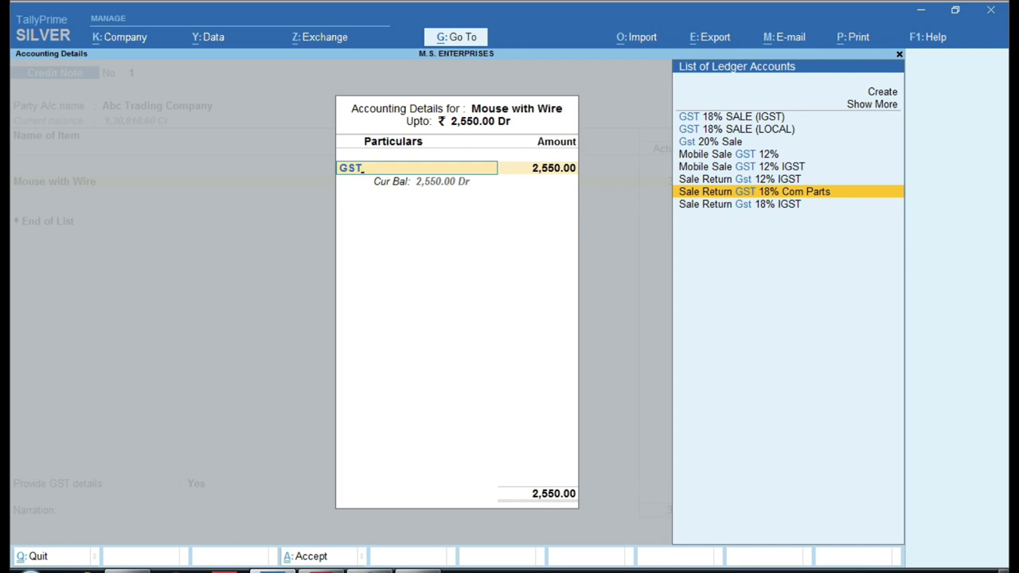
pyautogui.press('BackSpace')
pyautogui.press('BackSpace')
pyautogui.press('BackSpace')
# Allocate the Mouse with Wire amount to the ledger Sale Return GST 18% Com Parts
pyautogui.write('COM')
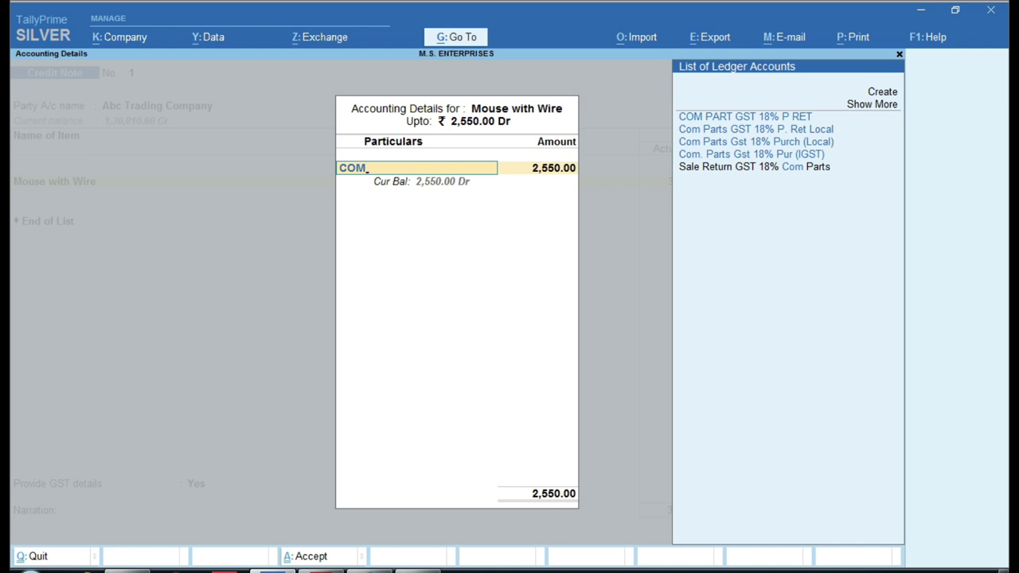
pyautogui.press('Down')
pyautogui.press('Down')
pyautogui.press('Down')
pyautogui.press('Down')
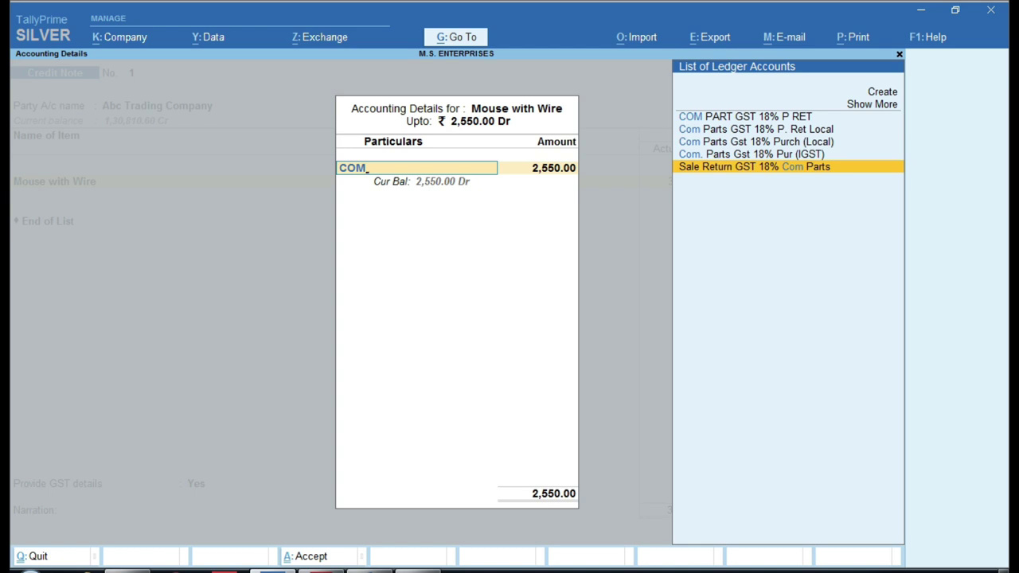
pyautogui.press('Return')
pyautogui.press('Return')
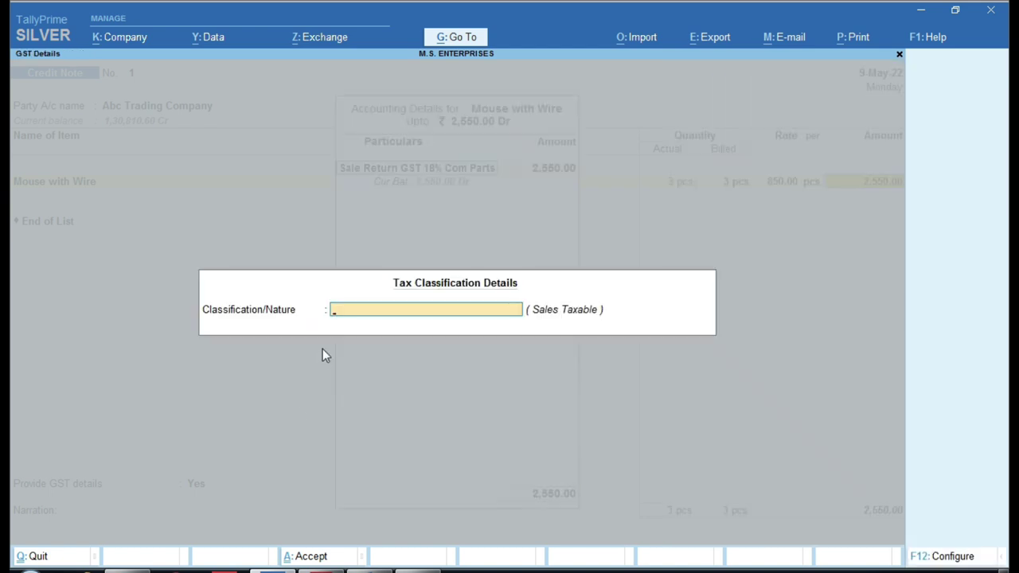
# Open the Sale Return GST 18% Com Parts ledger, examine its group and GST settings, and accept it
pyautogui.press('Escape')
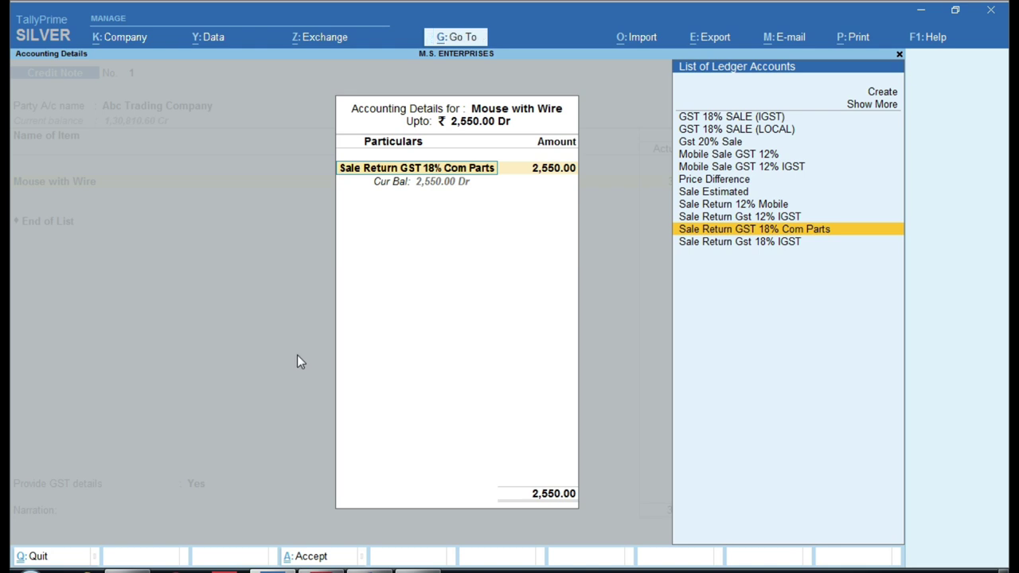
pyautogui.hotkey('ctrl', 'Return')
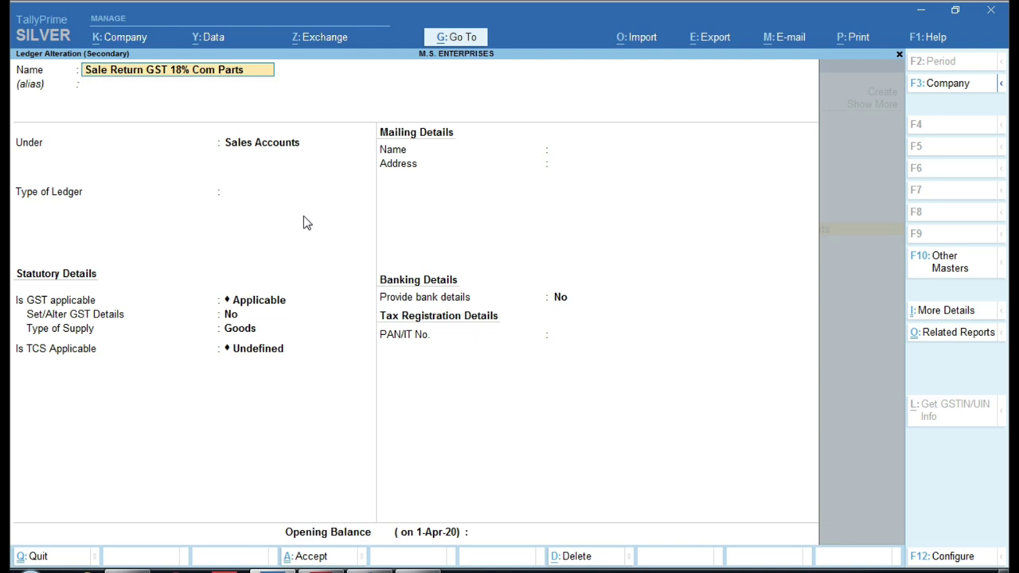
pyautogui.press('ctrl')
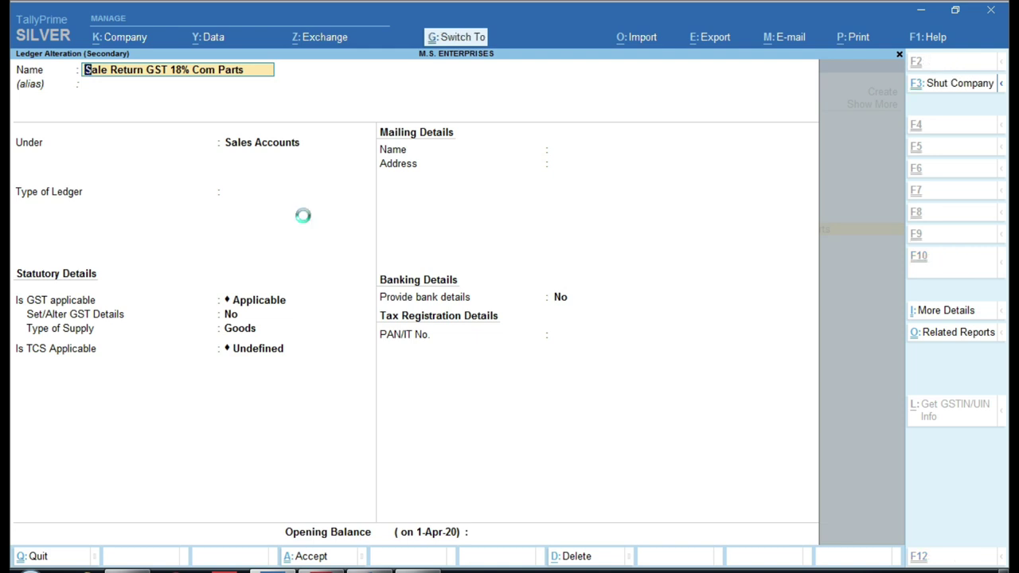
# Set the tax classification to Sales Taxable and accept the accounting details for Mouse with Wire
pyautogui.write('SAL')
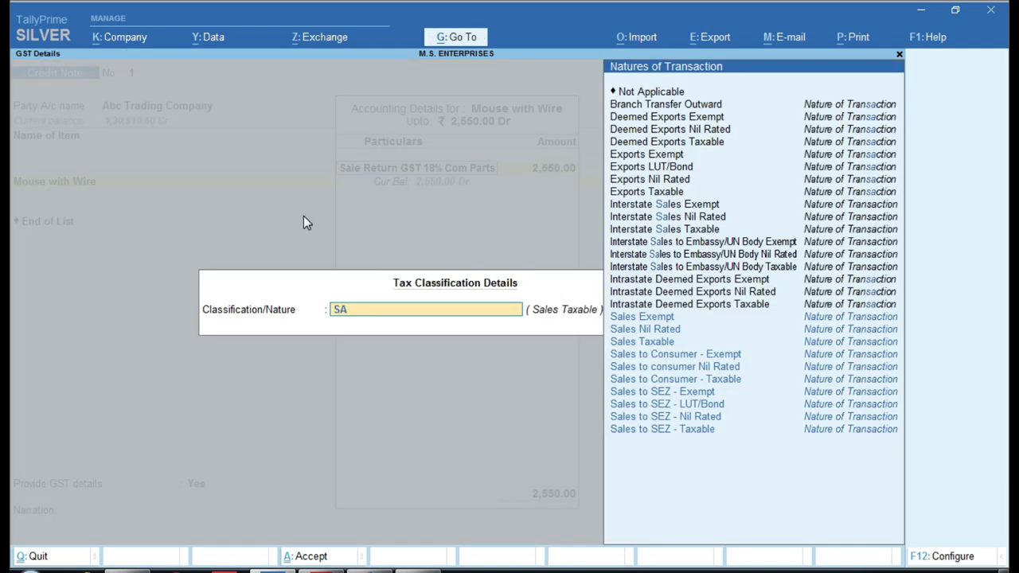
pyautogui.press('Down')
pyautogui.press('Return')
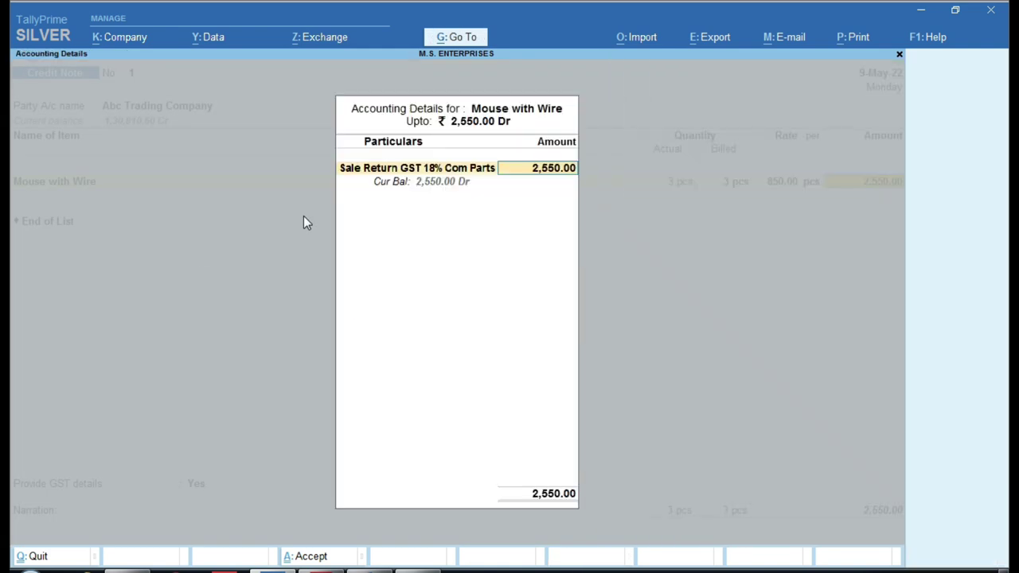
pyautogui.press('Return')
# Add the Cgst Tax and Sgst Tax ledgers to the credit note below the item and finish the ledger entries
pyautogui.write('cg')
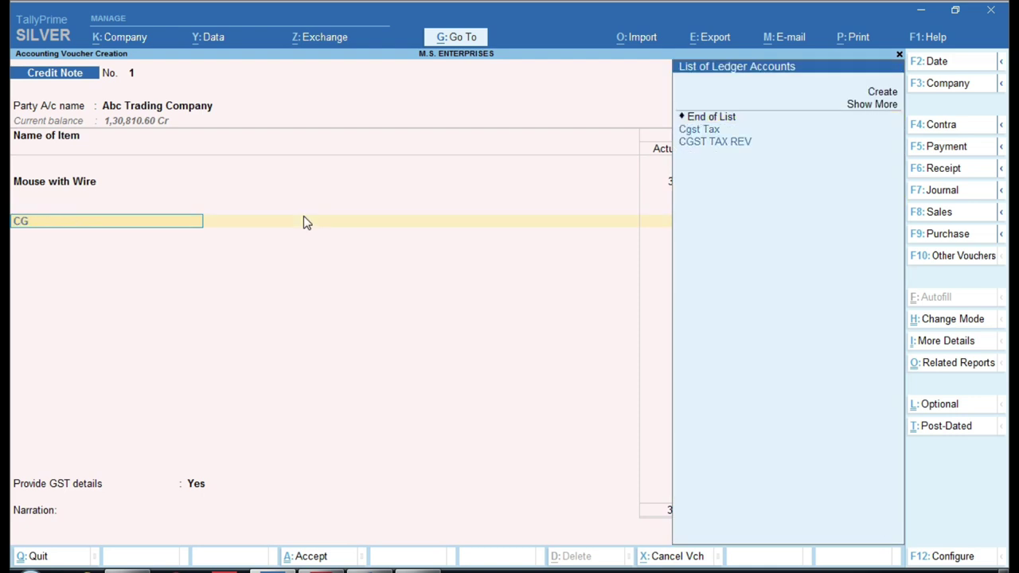
pyautogui.press('Return')
pyautogui.press('Return')
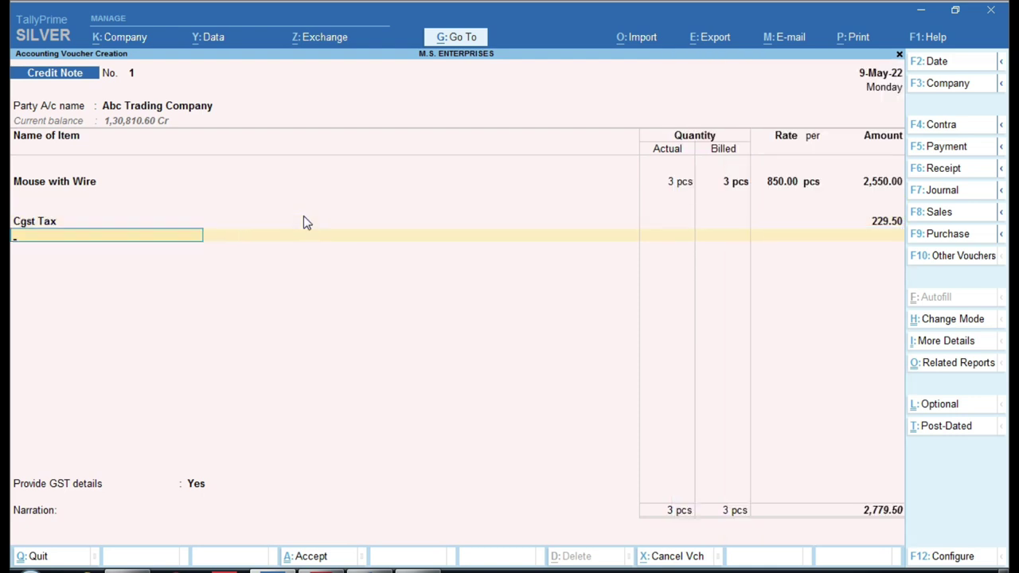
pyautogui.write('SG')
pyautogui.press('Return')
pyautogui.press('Return')
pyautogui.press('Return')
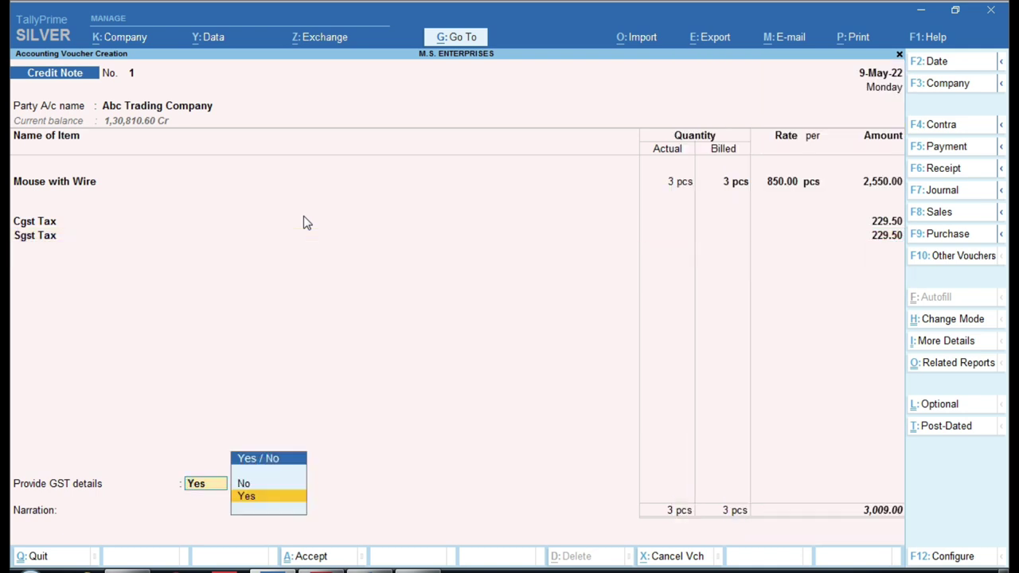
# Provide GST details for the credit note with 01-Sales Return as the reason, leaving the buyer's debit note number blank
pyautogui.press('Return')
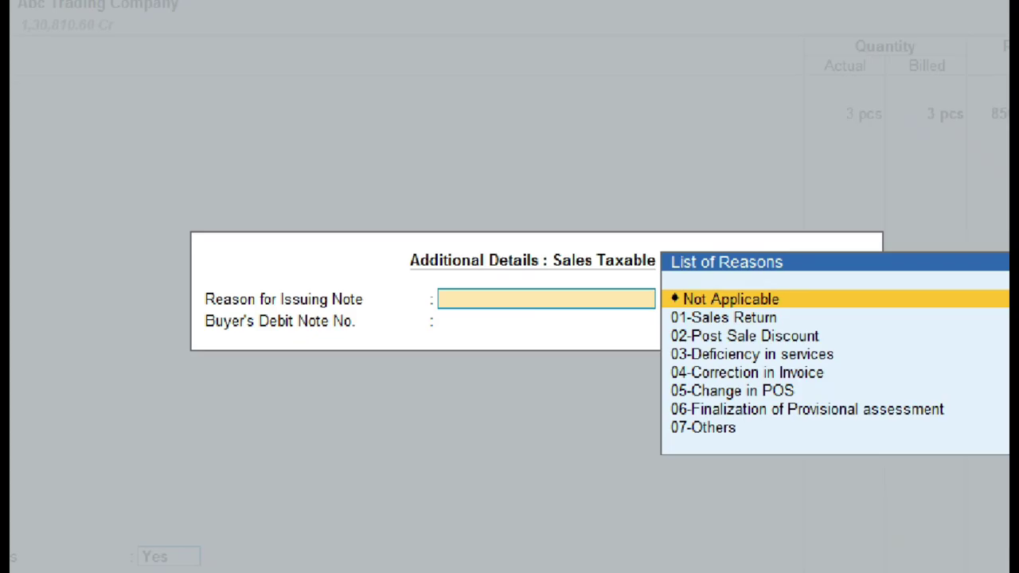
pyautogui.click(283, 326)
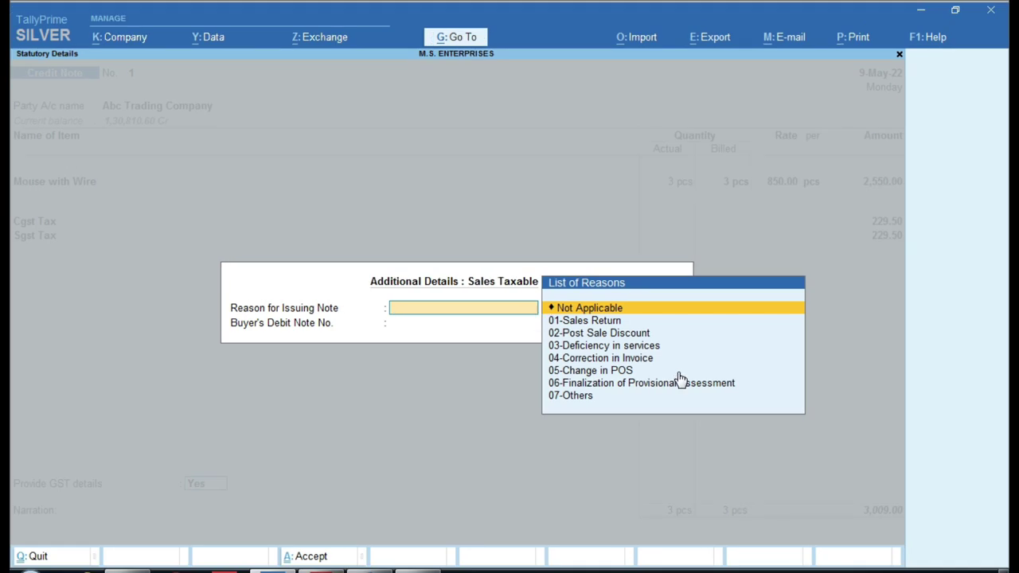
pyautogui.press('ctrl')
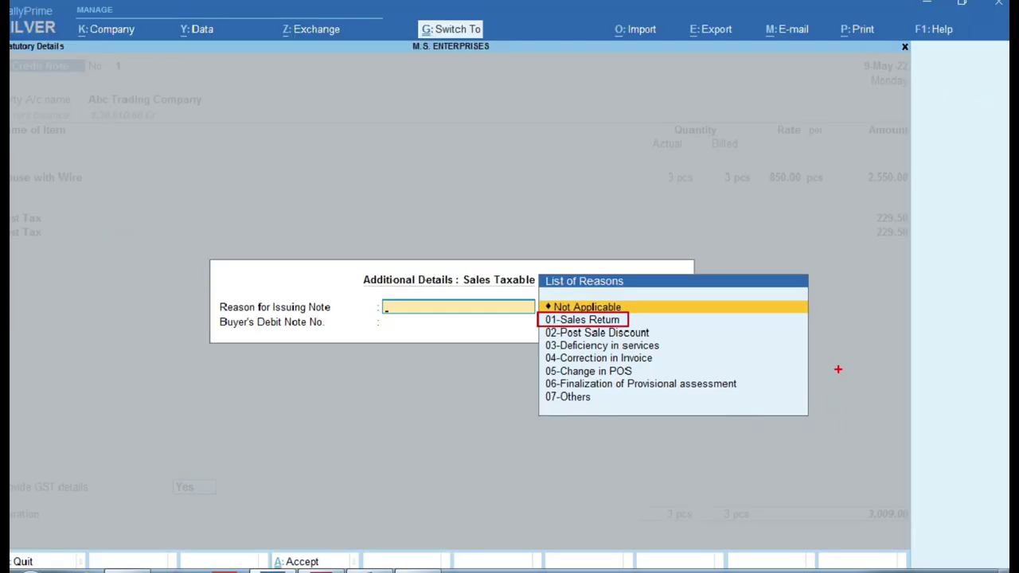
pyautogui.press('Down')
pyautogui.press('Return')
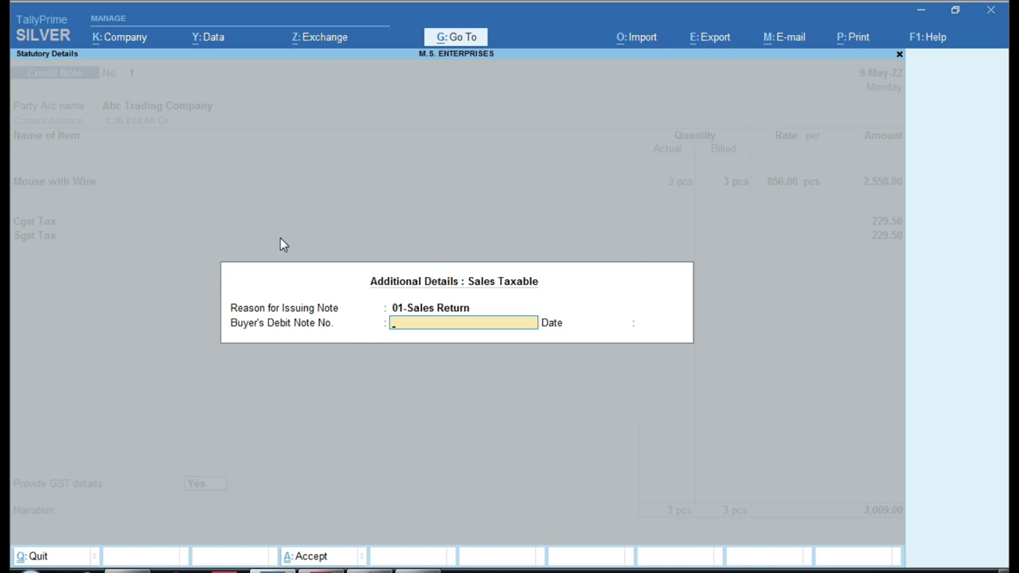
pyautogui.press('Return')
pyautogui.press('Return')
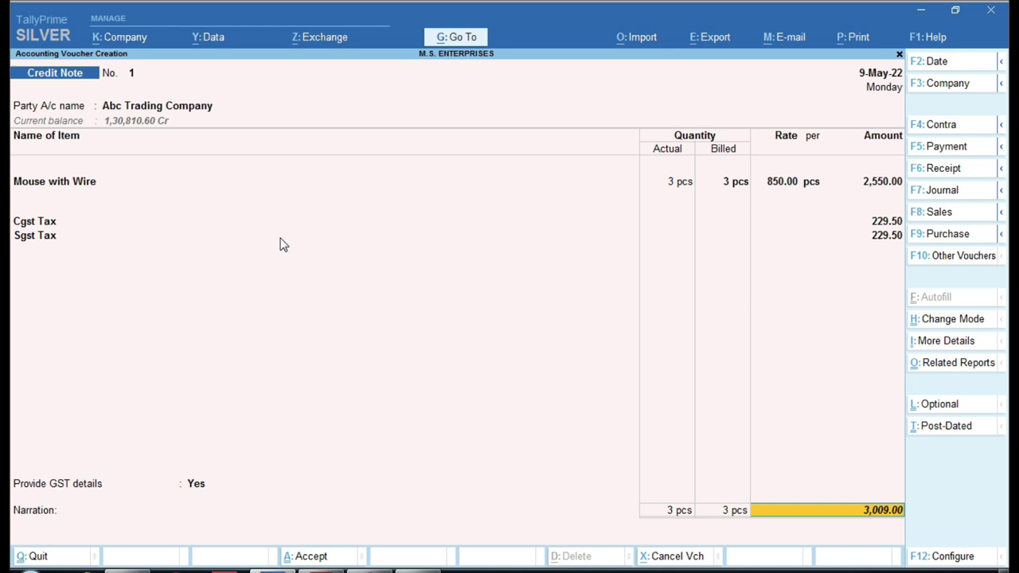
# Allocate the party amount in the bill-wise details as Agst Ref against pending bills 1, 12345 and 2
pyautogui.press('Return')
pyautogui.press('Return')
pyautogui.press('Return')
pyautogui.press('Return')
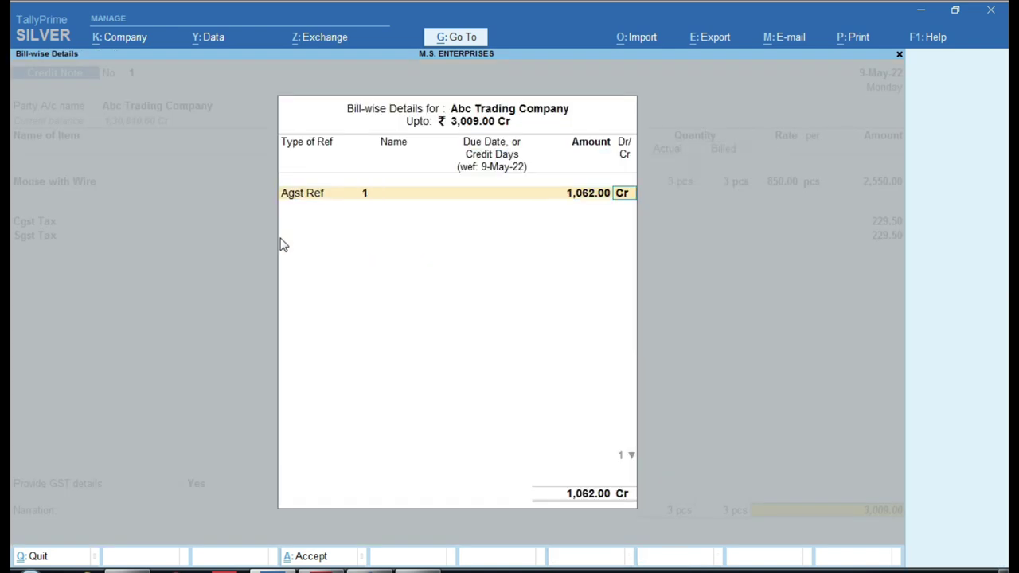
pyautogui.press('Return')
pyautogui.press('Return')
pyautogui.press('Return')
pyautogui.press('Return')
pyautogui.press('Return')
pyautogui.press('Return')
pyautogui.press('Return')
# Go back to the first bill-wise allocation and change its reference to the pending bill SGST-5
pyautogui.press('BackSpace')
pyautogui.press('BackSpace')
pyautogui.press('BackSpace')
pyautogui.press('BackSpace')
pyautogui.press('BackSpace')
pyautogui.press('BackSpace')
pyautogui.press('BackSpace')
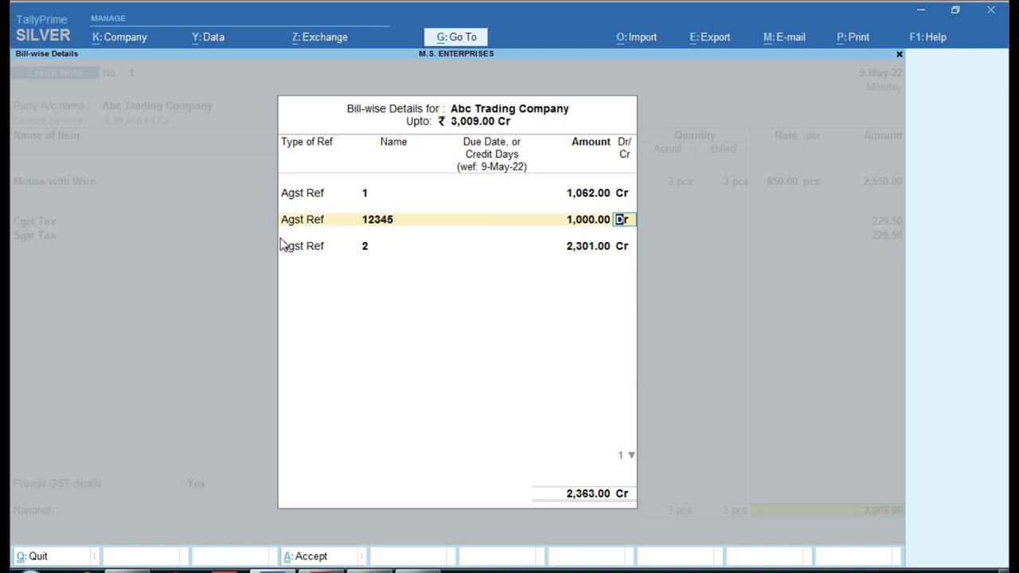
pyautogui.press('BackSpace')
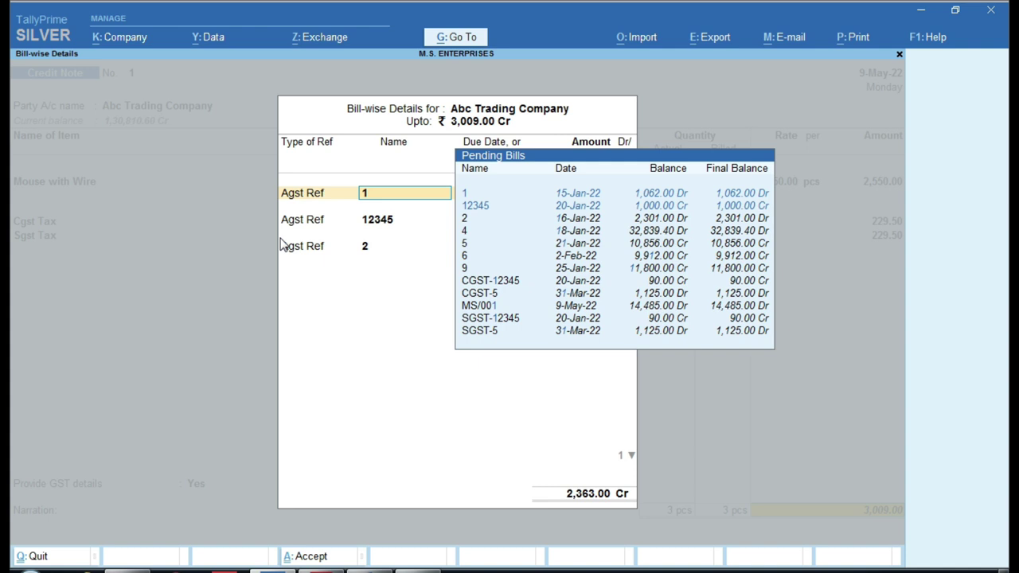
pyautogui.press('Down')
pyautogui.press('Down')
pyautogui.press('Down')
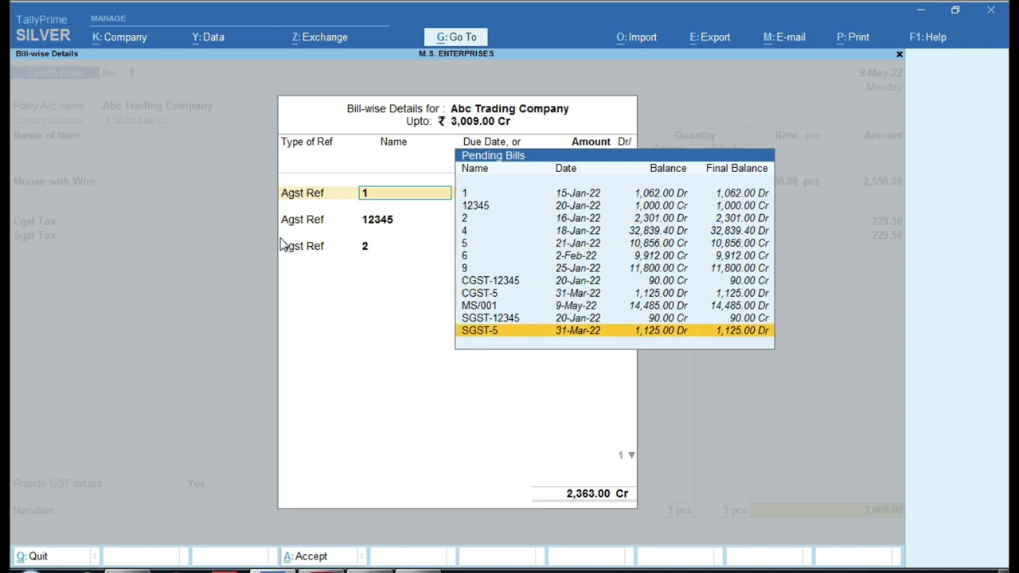
pyautogui.press('Up')
pyautogui.press('Down')
pyautogui.press('Return')
pyautogui.press('Return')
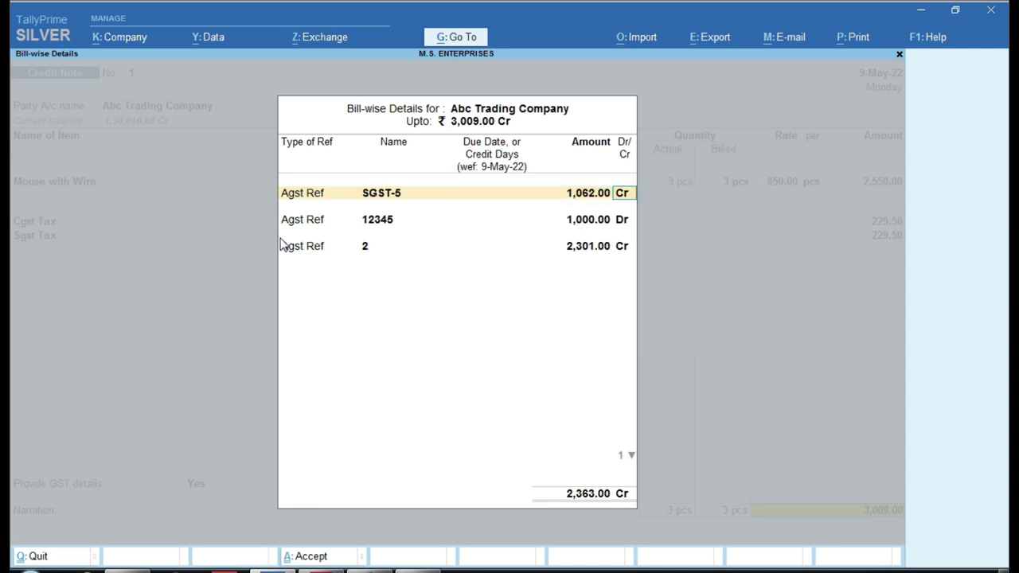
# Confirm the existing bill-wise allocation lines and add another Agst Ref allocation against bill 1
pyautogui.press('Return')
pyautogui.press('Return')
pyautogui.press('Return')
pyautogui.press('Return')
pyautogui.press('Return')
pyautogui.press('Return')
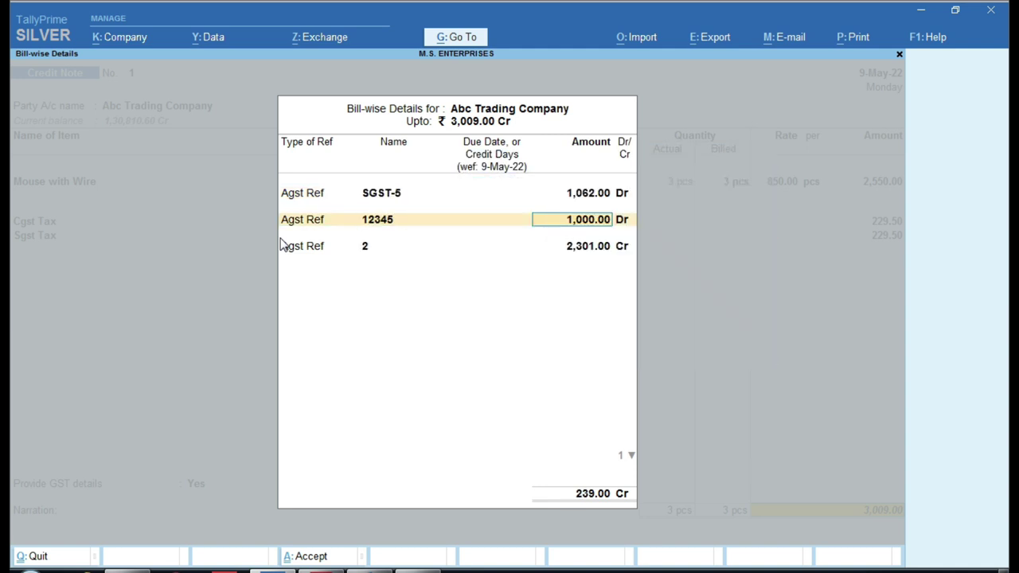
pyautogui.press('Return')
pyautogui.press('Return')
pyautogui.press('Return')
pyautogui.press('Return')
pyautogui.press('Return')
pyautogui.press('Return')
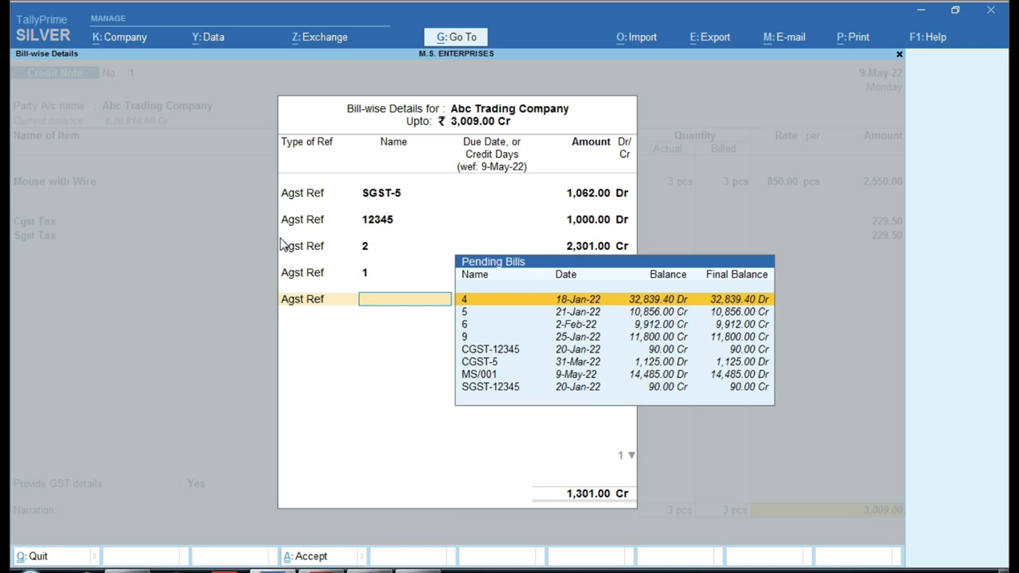
# Accept the bill-wise details and save the credit note
pyautogui.hotkey('ctrl', 'a')
pyautogui.press('Return')
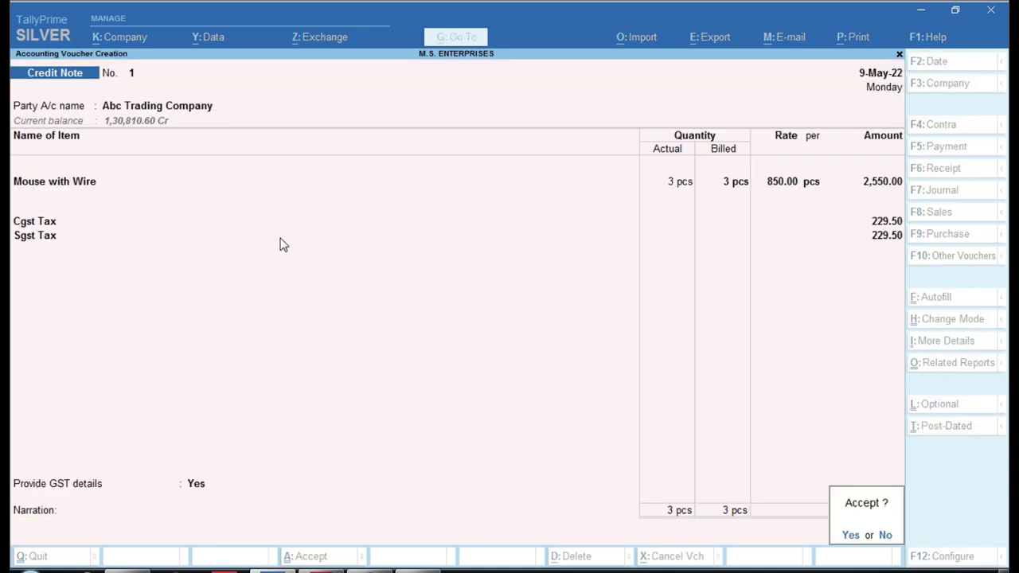
pyautogui.press('y')
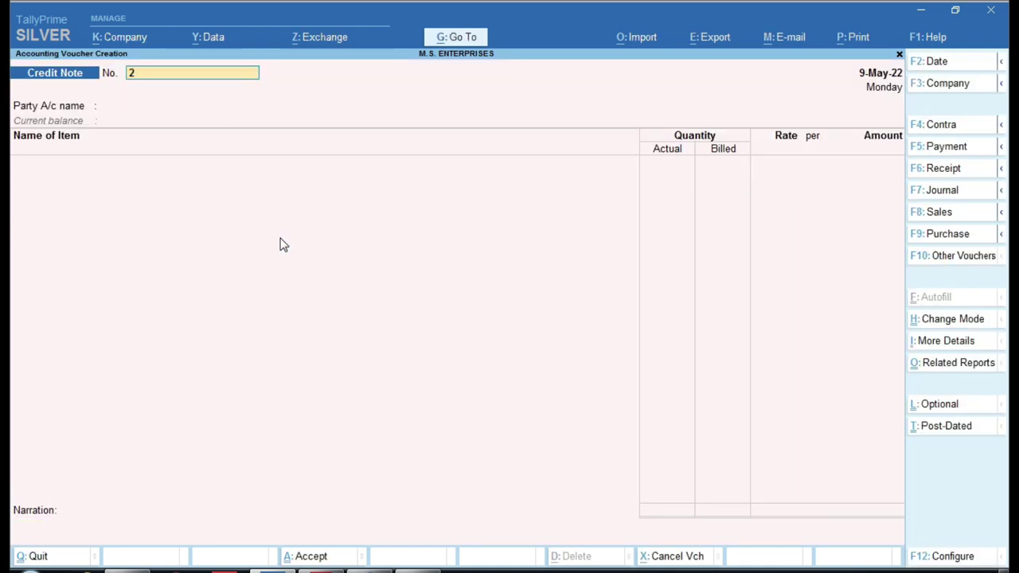
# Leave voucher creation and display the ledger vouchers of Abc Trading Company
pyautogui.press('Escape')
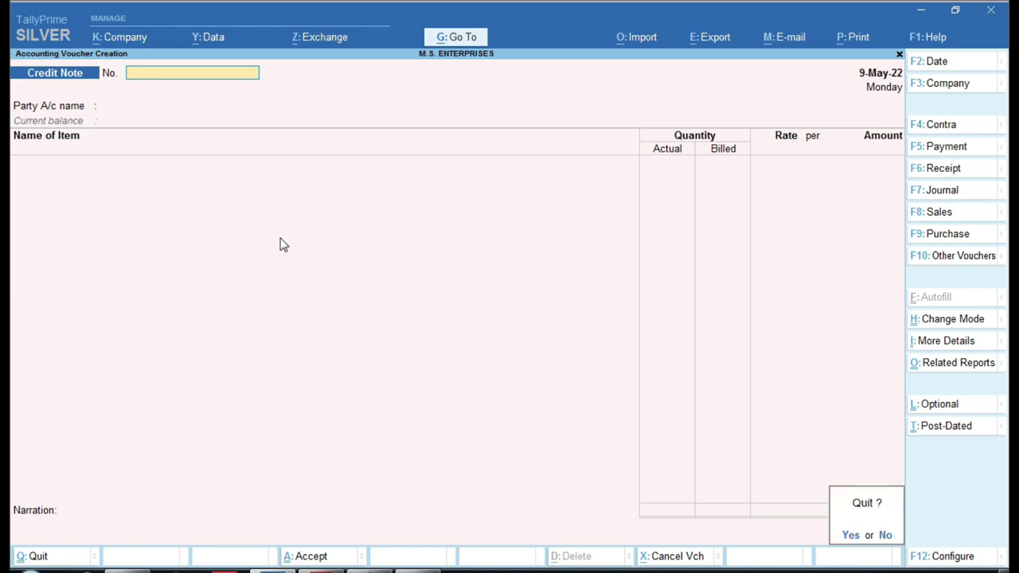
pyautogui.press('y')
pyautogui.press('d')
pyautogui.press('a')
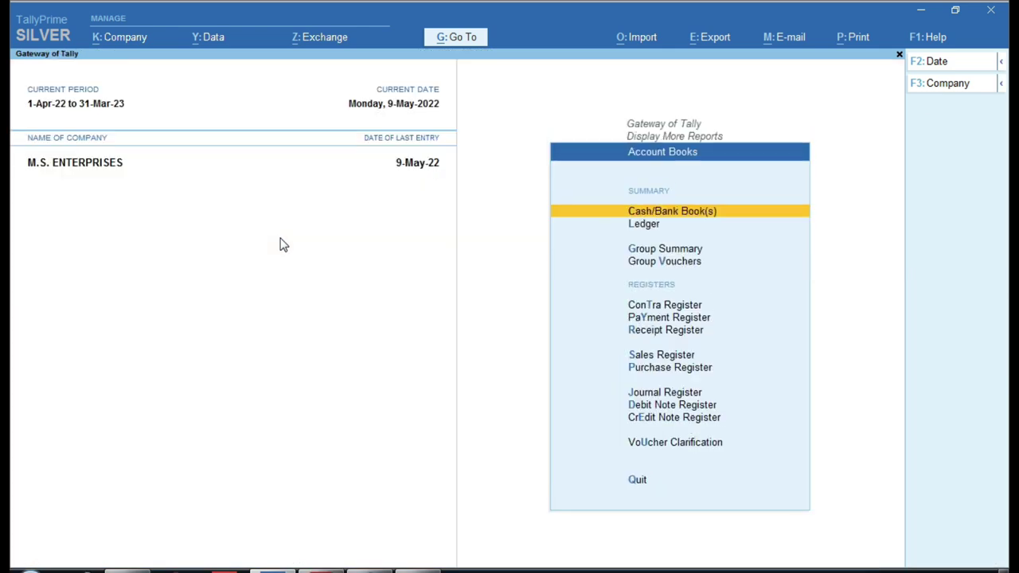
pyautogui.press('l')
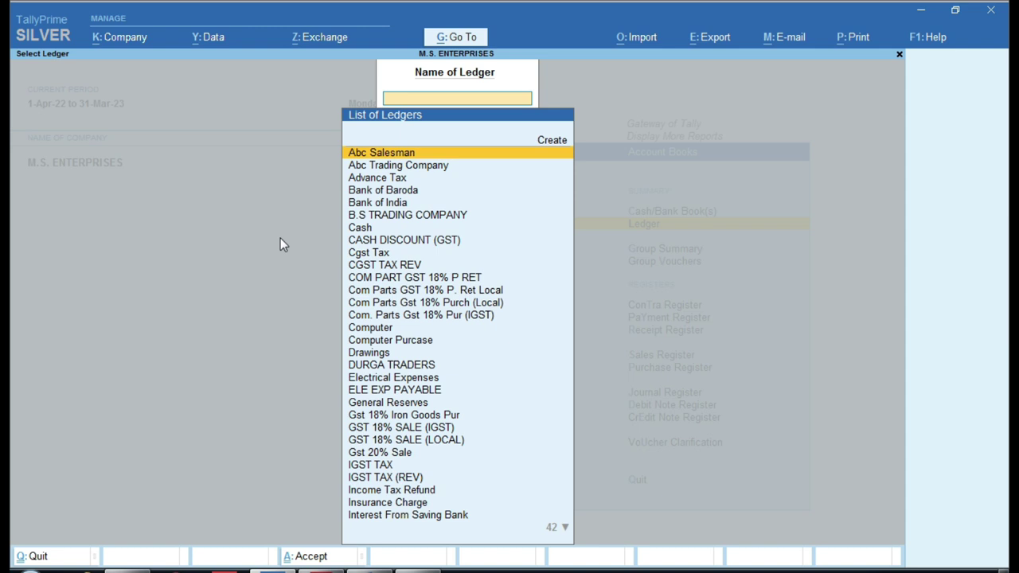
pyautogui.press('Down')
pyautogui.press('Return')
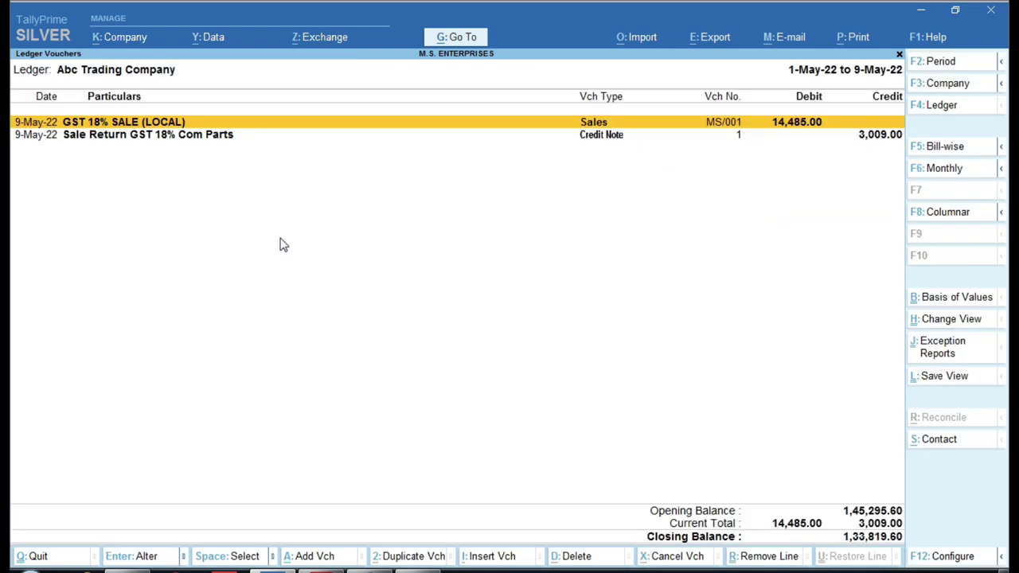
# Open sales voucher MS/001, examine the item and accounting allocations for Mouse with Wire, and return to the ledger
pyautogui.press('Return')
pyautogui.press('Return')
pyautogui.press('Return')
pyautogui.press('Return')
pyautogui.press('Return')
pyautogui.press('Return')
pyautogui.press('Return')
pyautogui.press('Return')
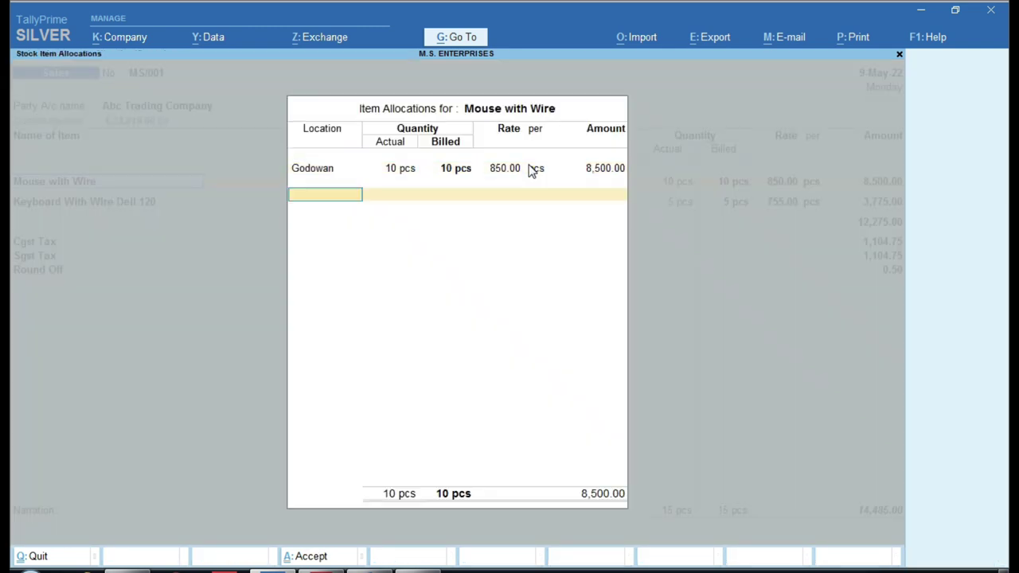
pyautogui.press('Return')
pyautogui.press('Return')
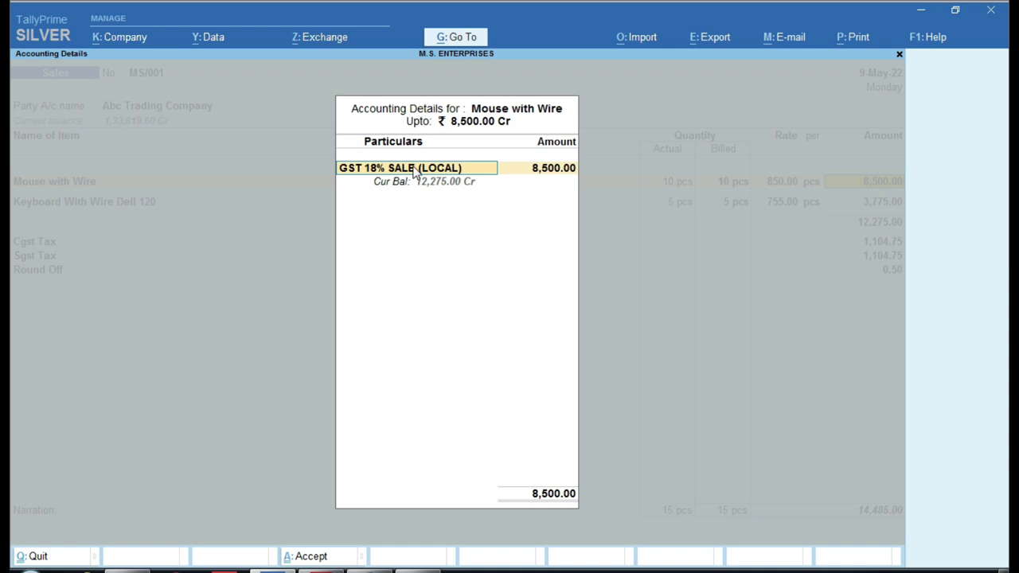
pyautogui.press('Return')
pyautogui.press('Return')
pyautogui.hotkey('ctrl', 'a')
pyautogui.press('F4')
pyautogui.press('Return')
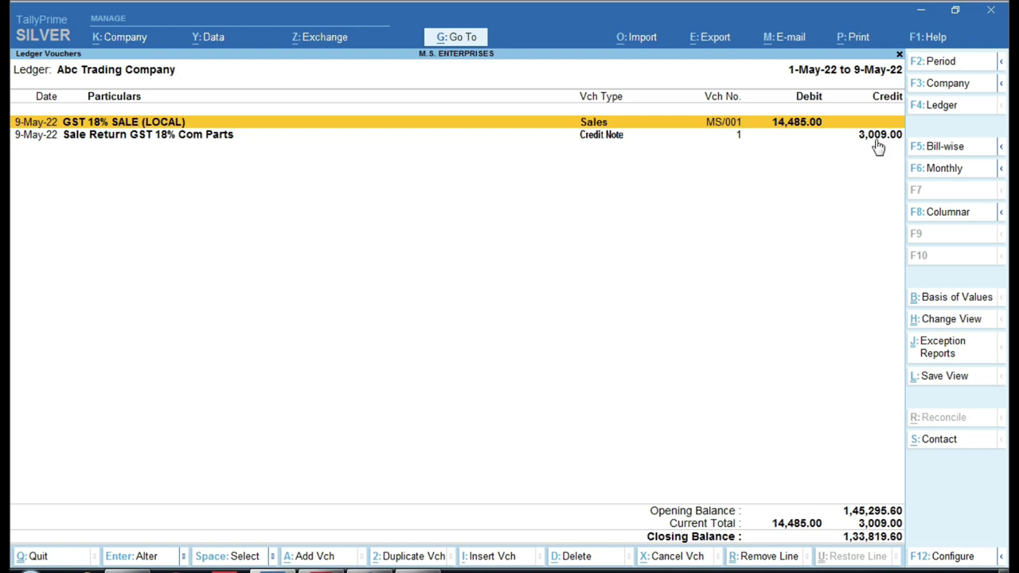
# Compare the debit and credit amounts of the ledger's sales and credit note entries and select the Credit Note entry
pyautogui.press('ctrl')
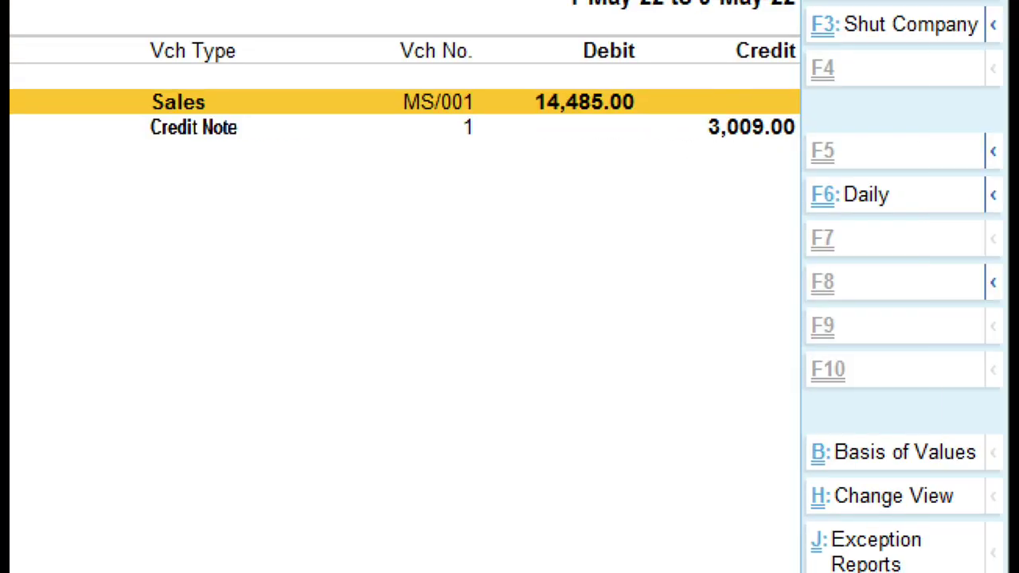
pyautogui.moveTo(691, 97); pyautogui.dragTo(812, 169)
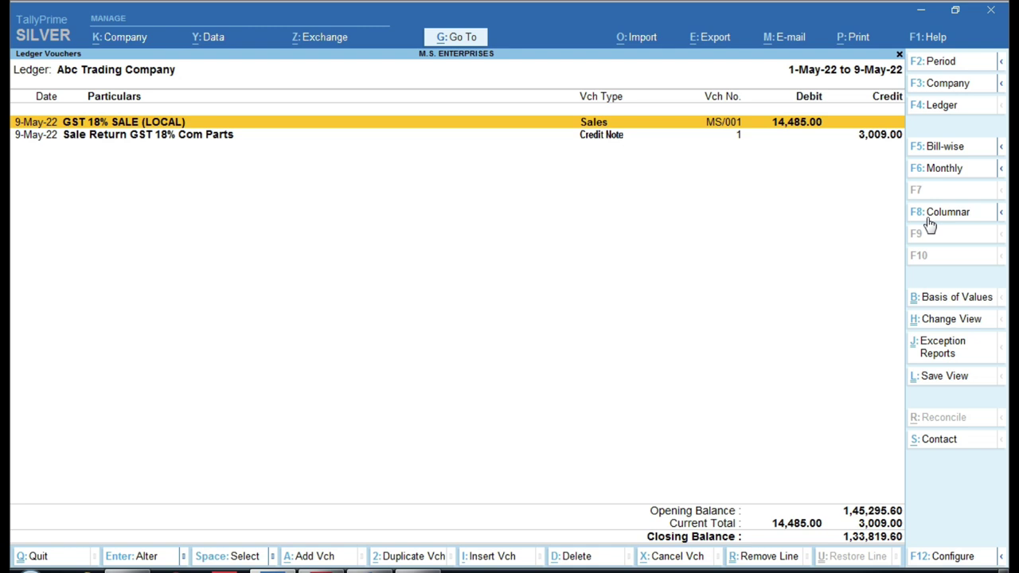
pyautogui.press('Down')
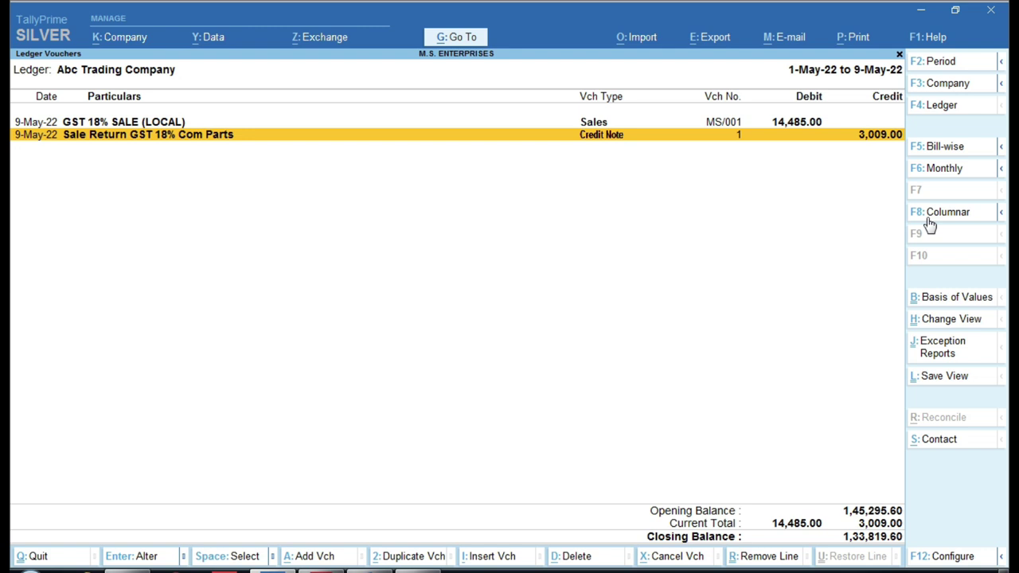
# Switch to the Word document and review the PRICE DIFF entry in the numbered list
pyautogui.click(390, 567)
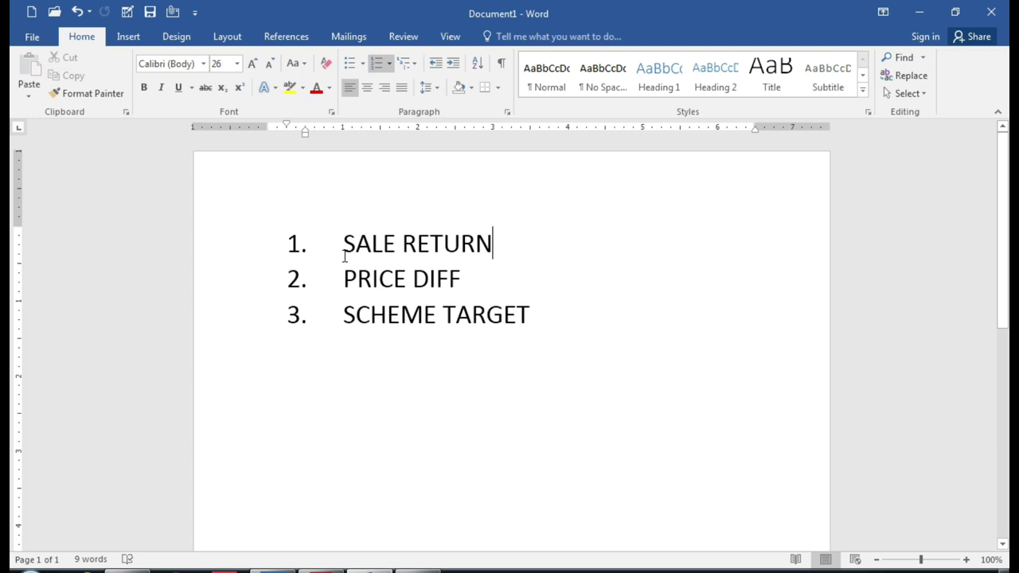
pyautogui.moveTo(342, 279); pyautogui.dragTo(456, 285)
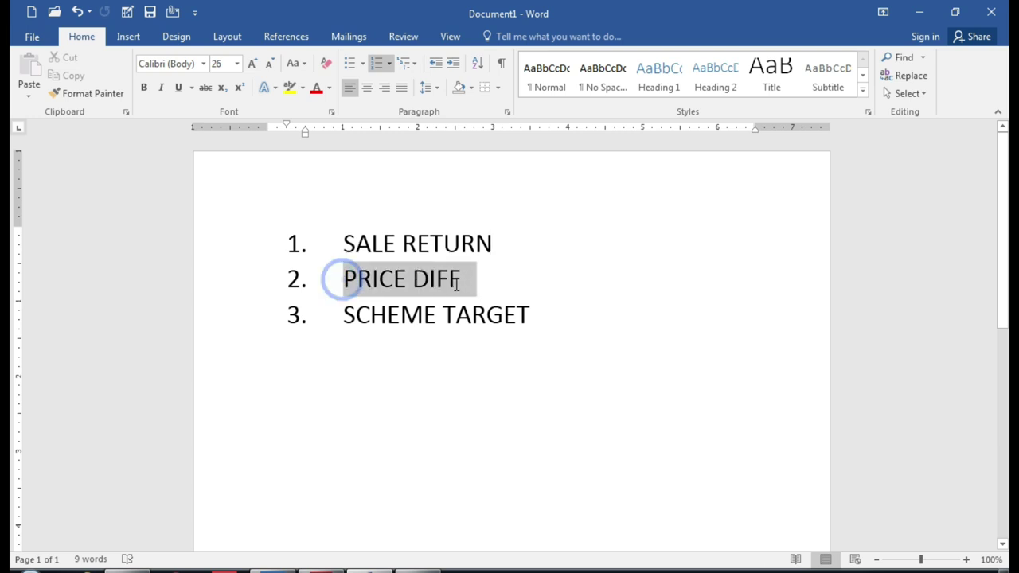
pyautogui.click(355, 315)
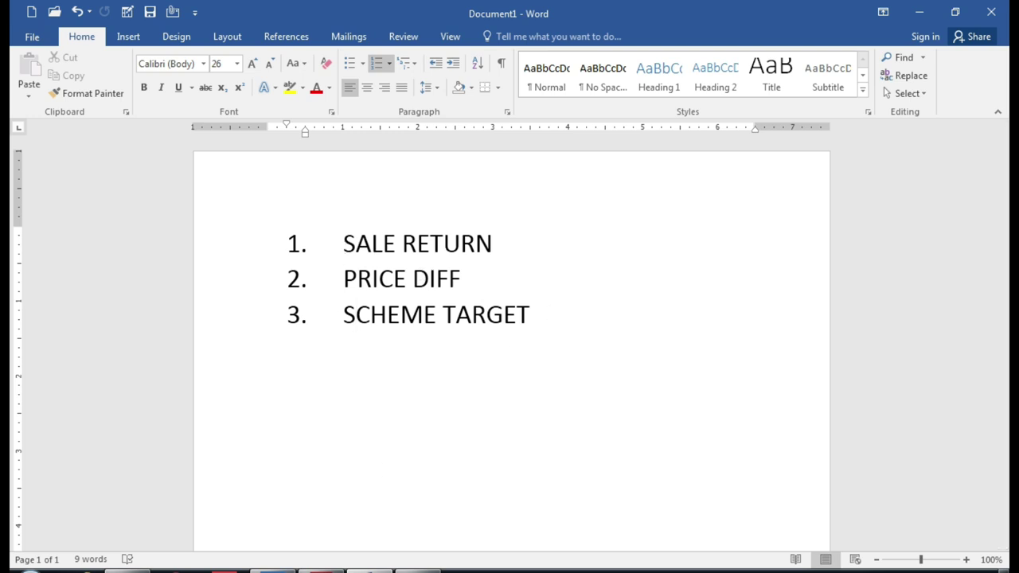
# Switch back to TallyPrime and delete Credit Note 1 from the Abc Trading Company ledger
pyautogui.hotkey('alt', 'Tab')
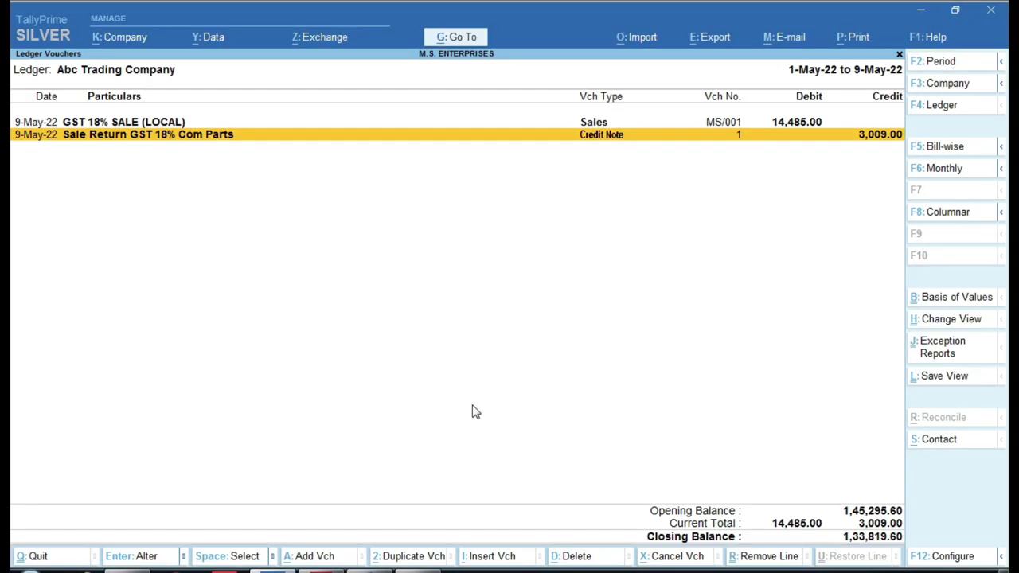
pyautogui.press('alt')
pyautogui.hotkey('alt', 'd')
pyautogui.press('y')
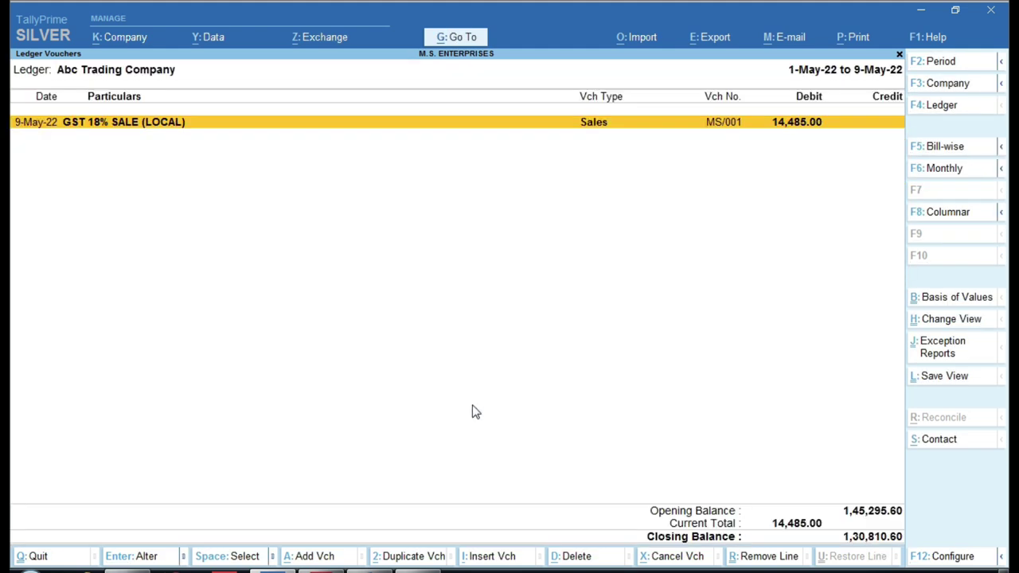
# Switch to Accounting Voucher.pdf in Adobe Reader and examine the quantities, rates and amounts of the invoiced items
pyautogui.click(323, 571)
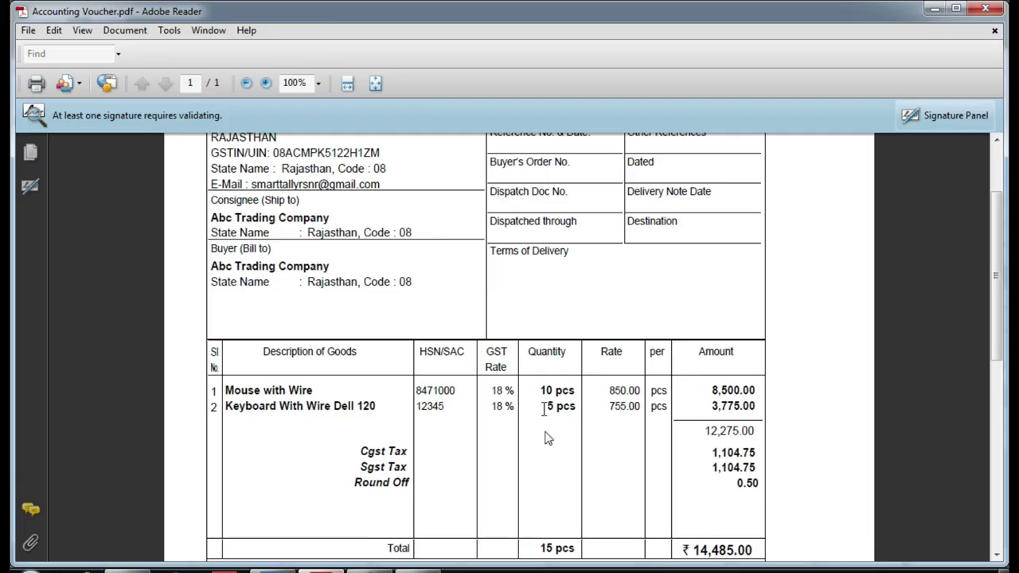
pyautogui.scroll(-2, 546, 438)
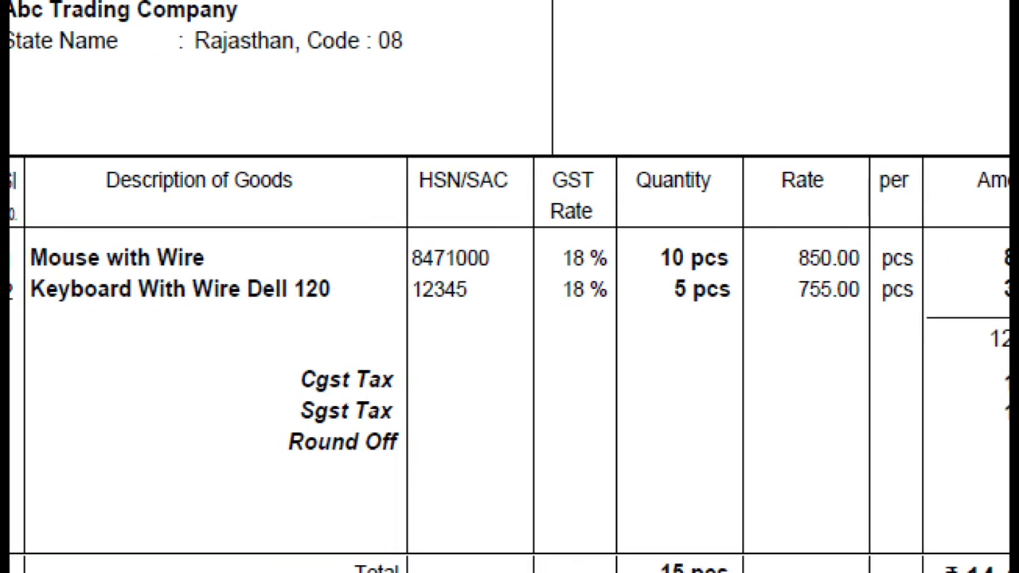
pyautogui.moveTo(521, 230); pyautogui.dragTo(582, 279)
pyautogui.moveTo(645, 223)
pyautogui.mouseDown()
pyautogui.moveTo(672, 255)
pyautogui.moveTo(741, 272)
pyautogui.mouseUp()
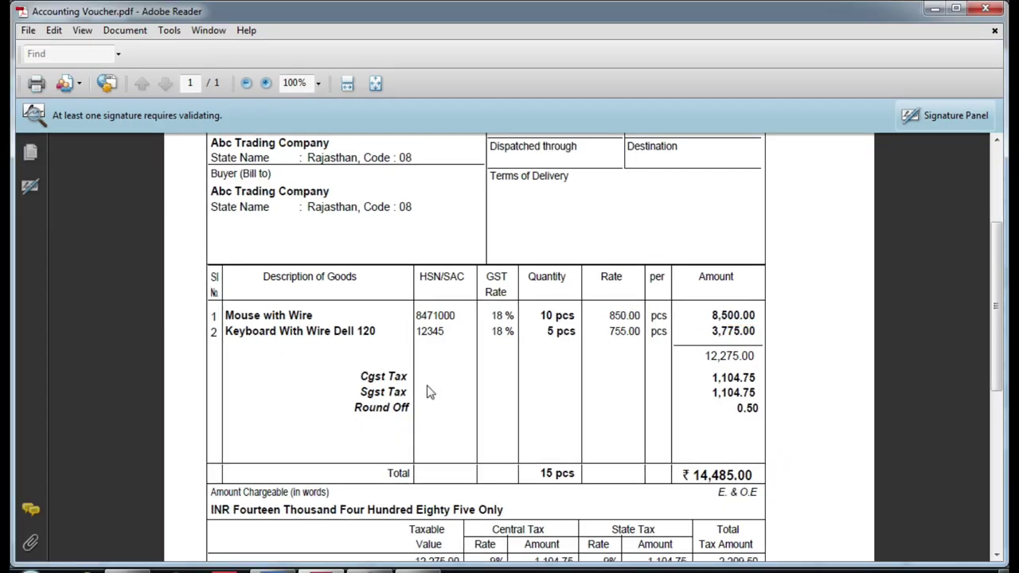
# Switch back to TallyPrime, return to the Gateway of Tally and start a new Credit Note voucher
pyautogui.click(324, 565)
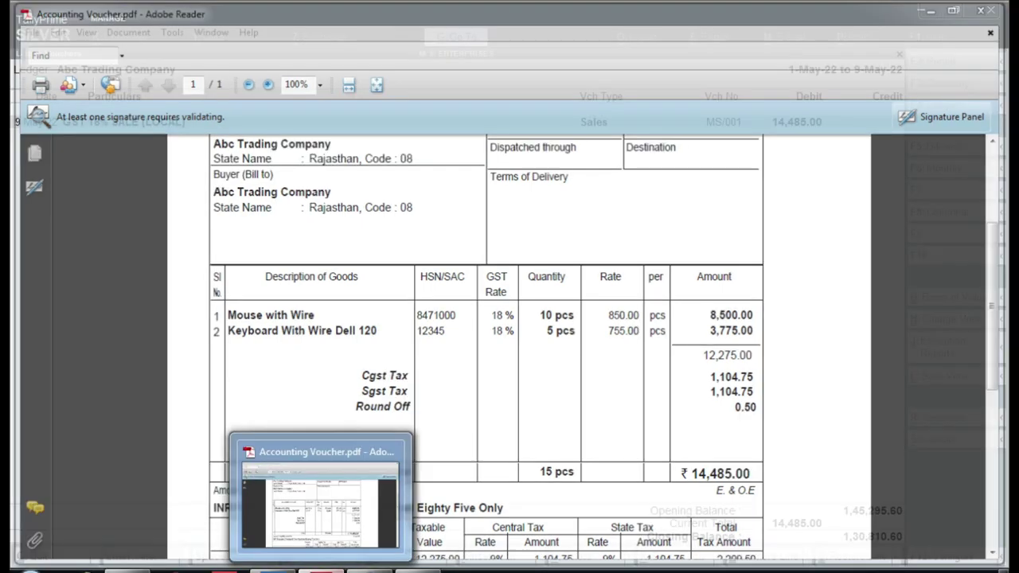
pyautogui.press('Escape')
pyautogui.press('Escape')
pyautogui.press('Escape')
pyautogui.press('Escape')
pyautogui.press('Escape')
pyautogui.press('Escape')
pyautogui.press('Down')
pyautogui.press('Down')
pyautogui.press('Down')
pyautogui.press('Down')
pyautogui.press('Up')
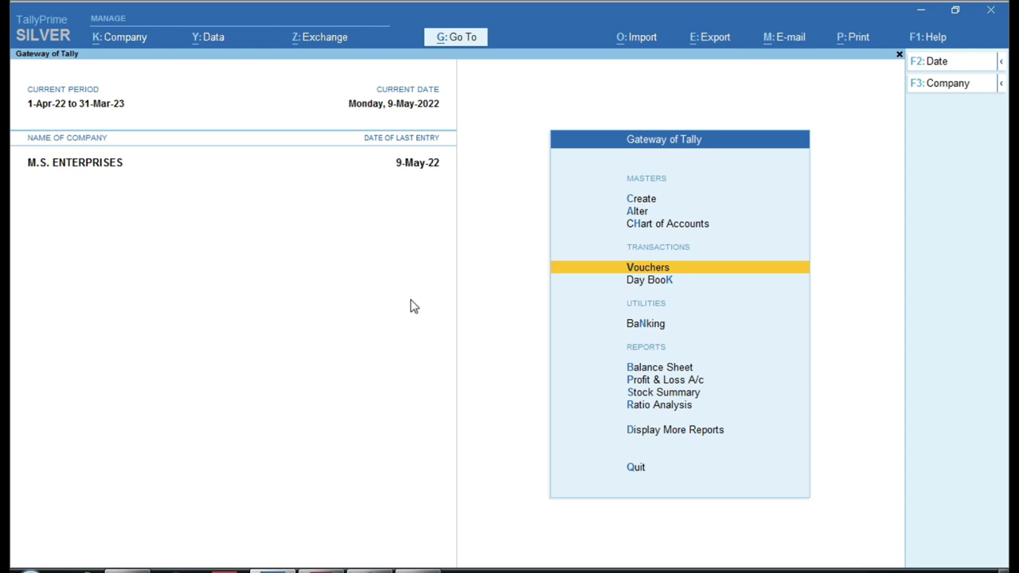
pyautogui.press('Return')
pyautogui.hotkey('alt', 'F6')
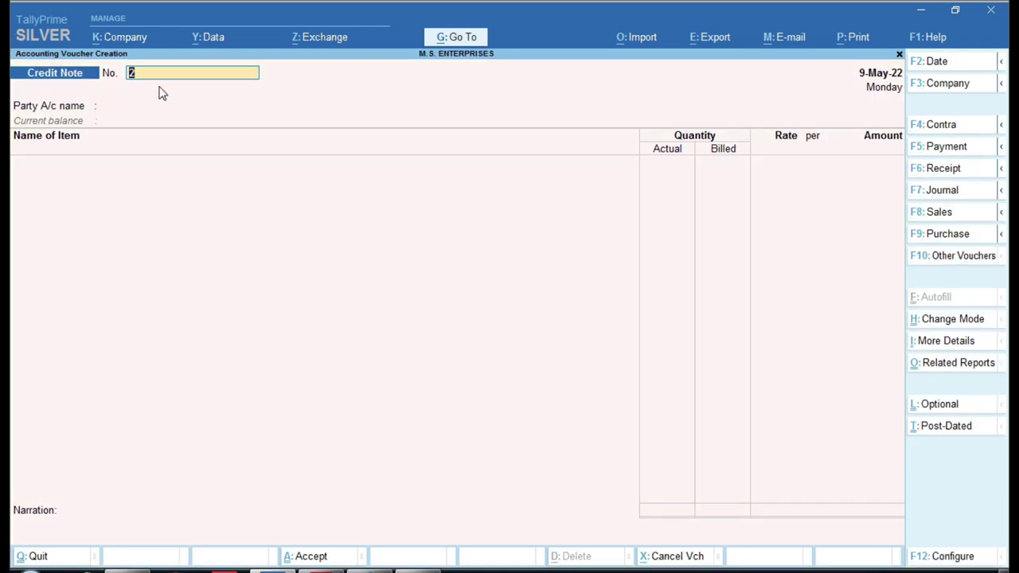
# Change the credit note's voucher mode to As Voucher
pyautogui.click(971, 322)
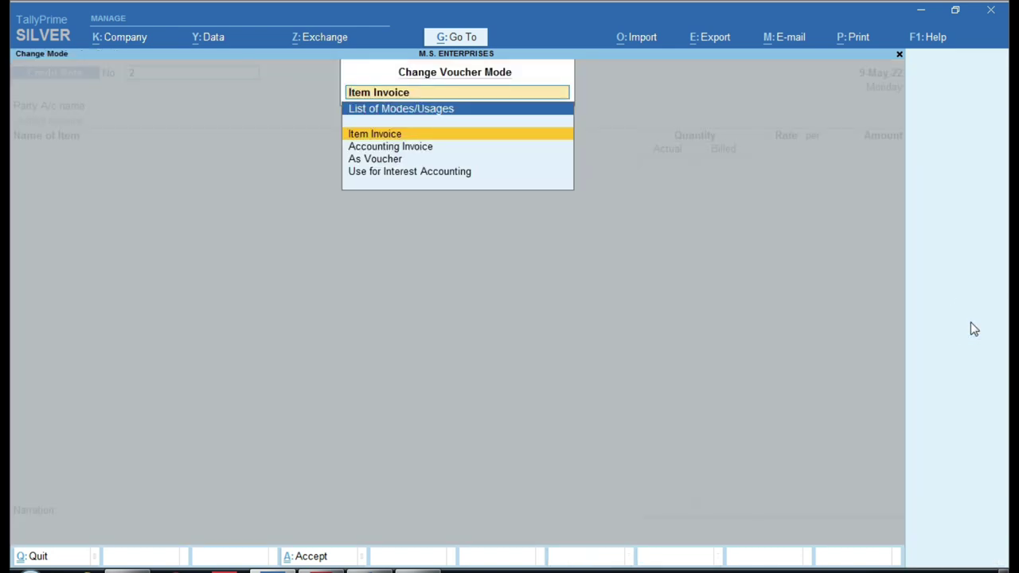
pyautogui.press('Down')
pyautogui.press('Down')
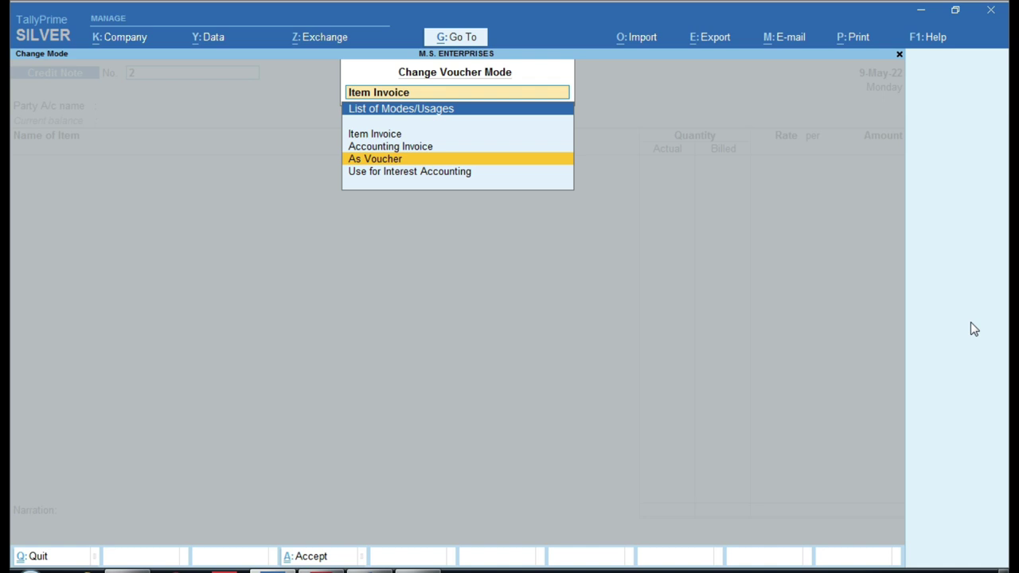
pyautogui.press('Return')
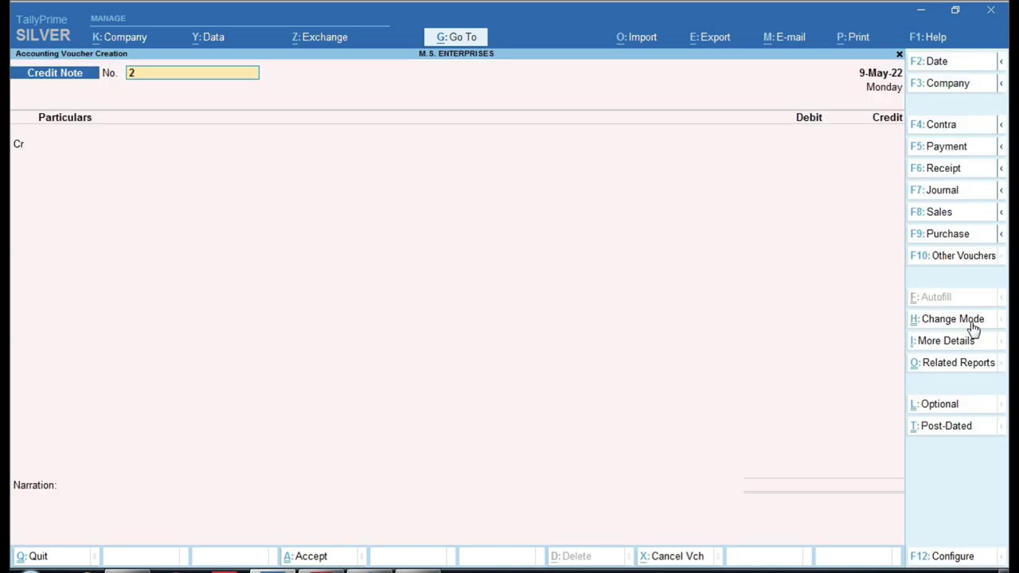
# Number the credit note 1 and choose Abc Trading Company as the credited ledger
pyautogui.write('1')
pyautogui.press('Return')
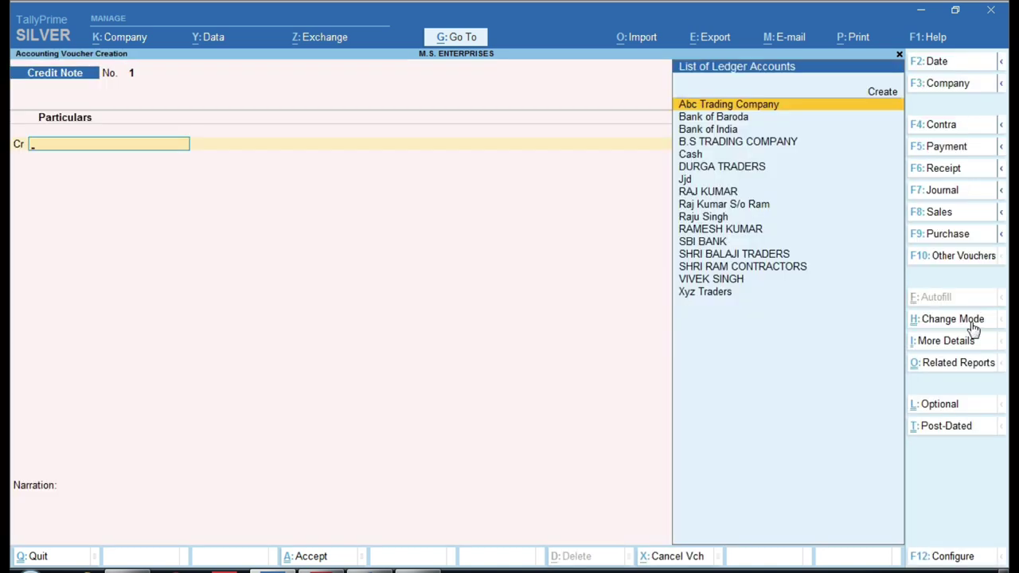
pyautogui.write('AB')
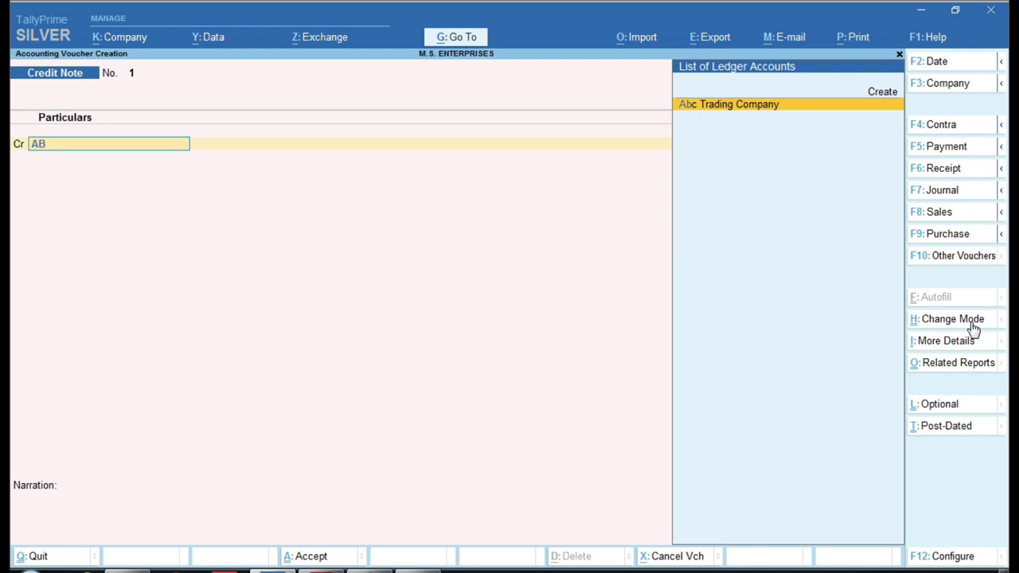
pyautogui.press('Return')
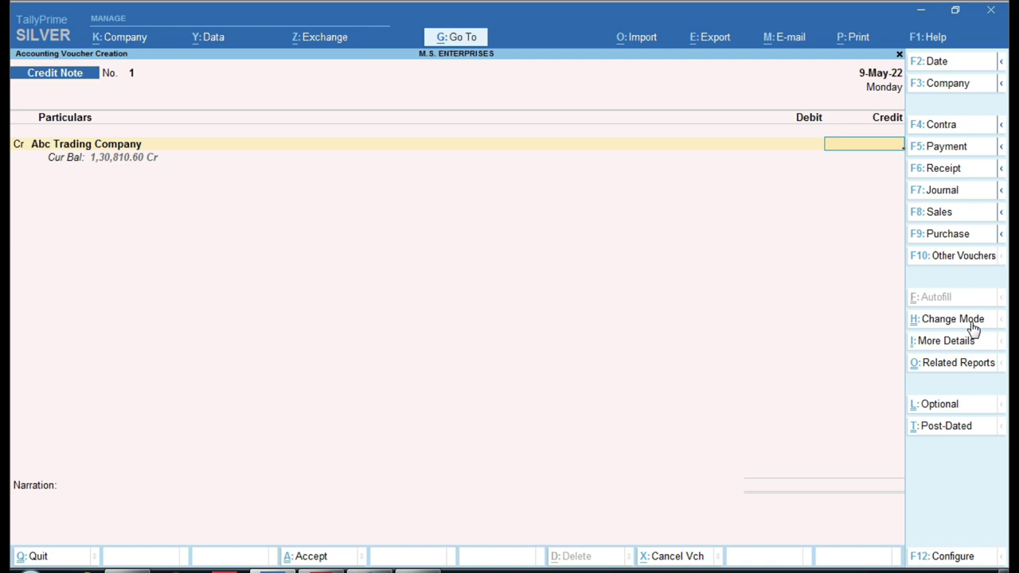
pyautogui.hotkey('ctrl', 'n')
pyautogui.write('500')
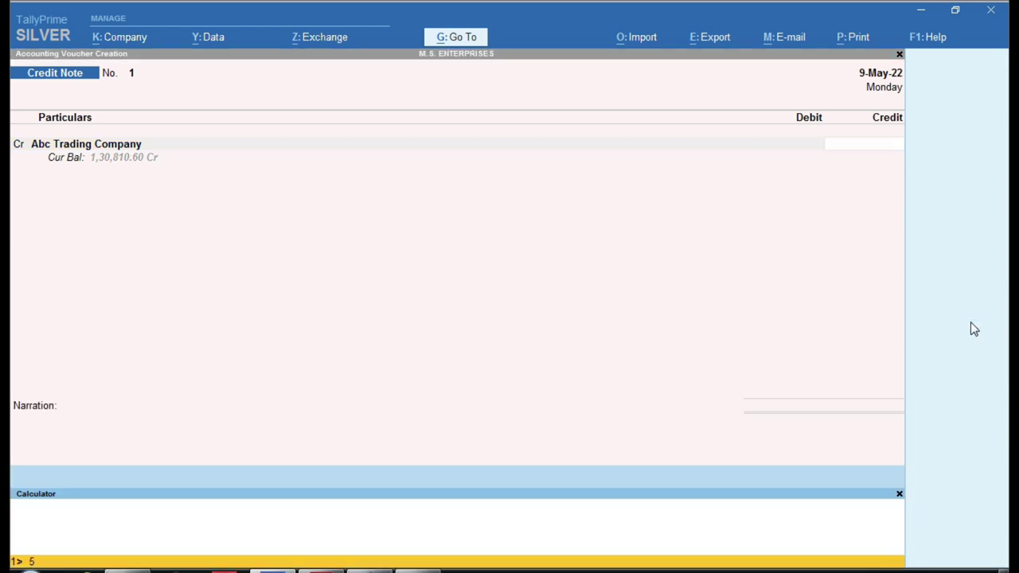
pyautogui.press('BackSpace')
pyautogui.press('BackSpace')
pyautogui.press('BackSpace')
pyautogui.hotkey('ctrl', 'n')
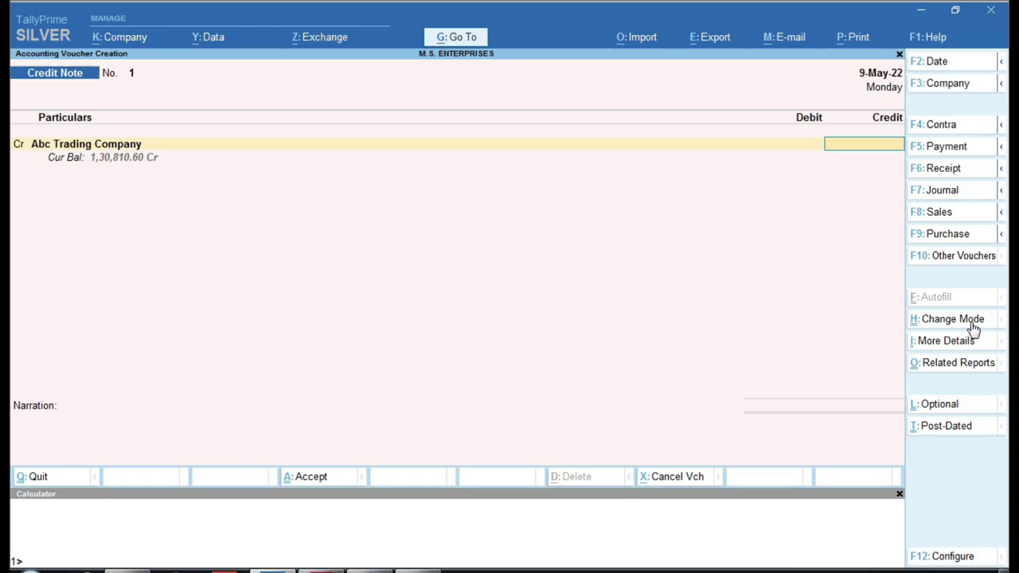
# Calculate 500*18/100 in the built-in calculator to get the GST on the price difference
pyautogui.hotkey('ctrl', 'n')
pyautogui.write('5')
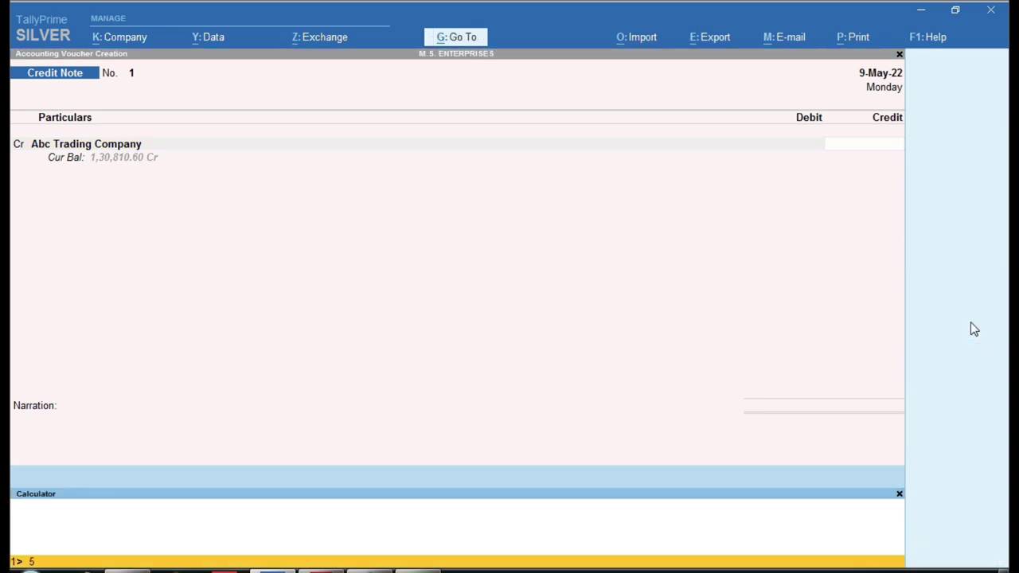
pyautogui.write('00*18/100')
pyautogui.press('Return')
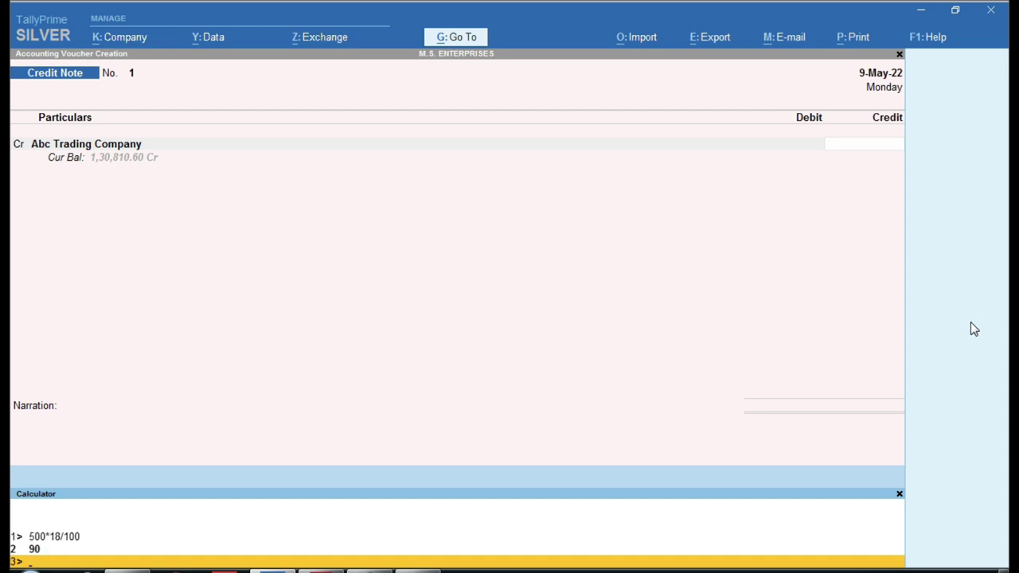
# Credit Abc Trading Company with 590 and allocate the amount as On Account in the bill-wise details
pyautogui.hotkey('ctrl', 'm')
pyautogui.write('590')
pyautogui.press('Return')
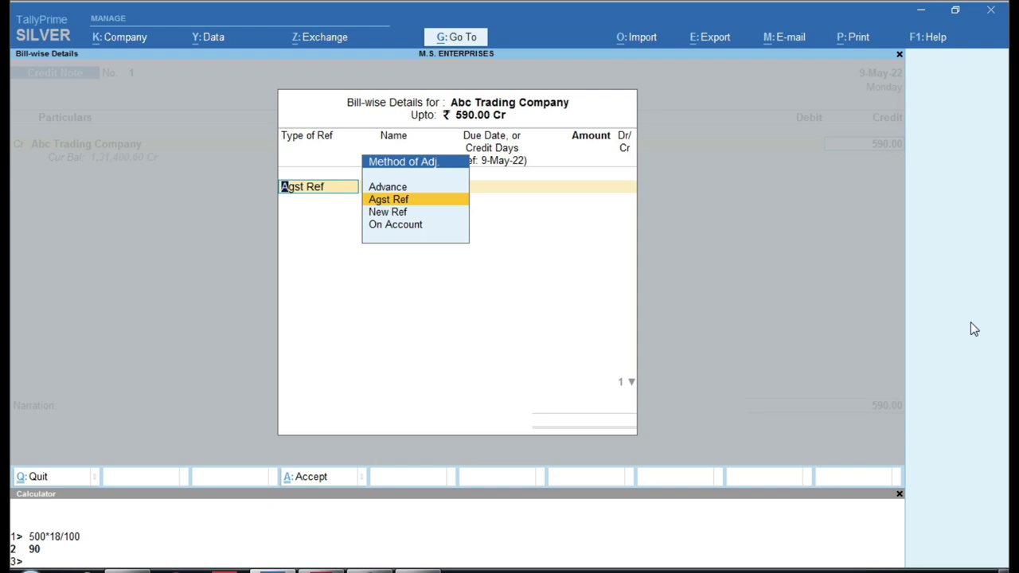
pyautogui.press('Down')
pyautogui.press('Down')
pyautogui.press('Return')
pyautogui.press('Return')
pyautogui.press('Return')
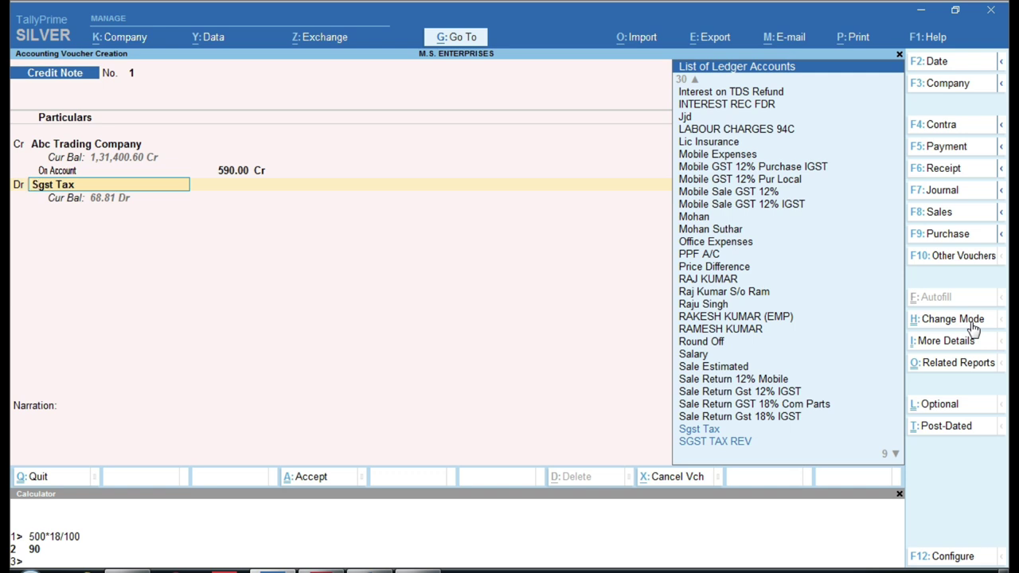
# Choose GST 18% SALE (LOCAL) as the first debit ledger
pyautogui.write('LOCAL')
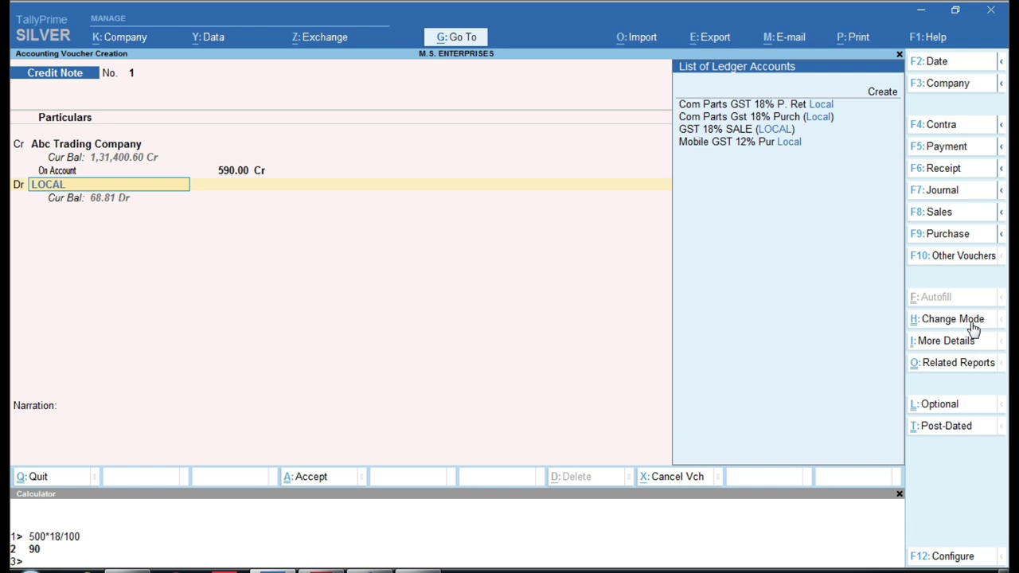
pyautogui.press('Down')
pyautogui.press('Down')
pyautogui.press('Return')
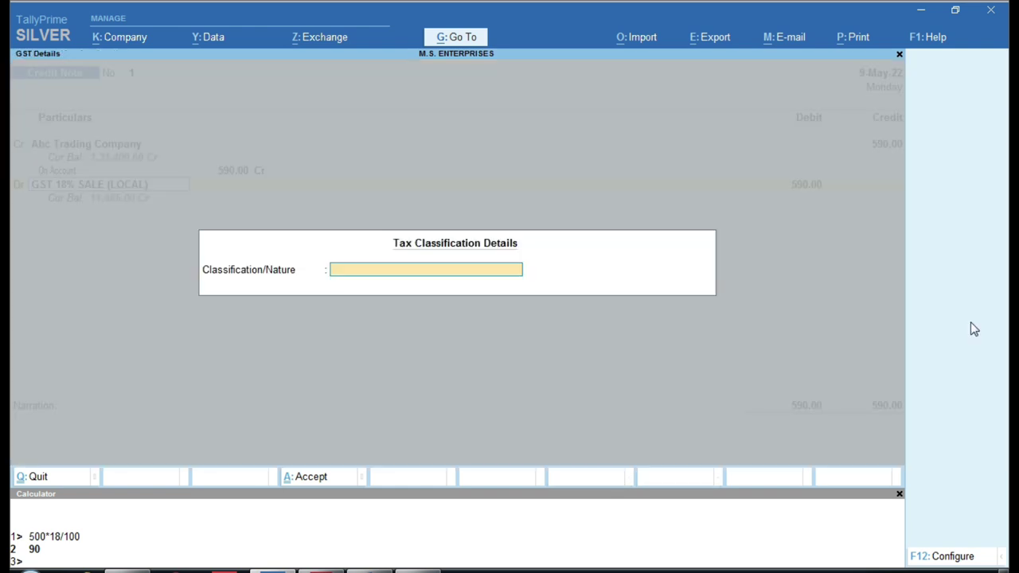
# Classify the sales ledger line as Sales Taxable and set its debit amount to 500
pyautogui.write('SA')
pyautogui.press('Down')
pyautogui.press('Down')
pyautogui.press('Down')
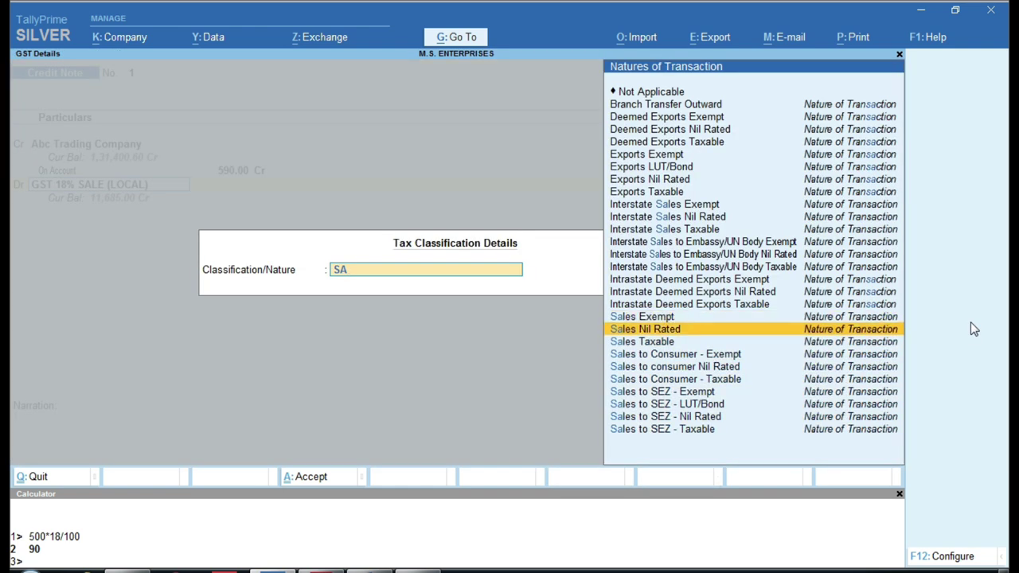
pyautogui.press('Up')
pyautogui.press('Return')
pyautogui.press('Escape')
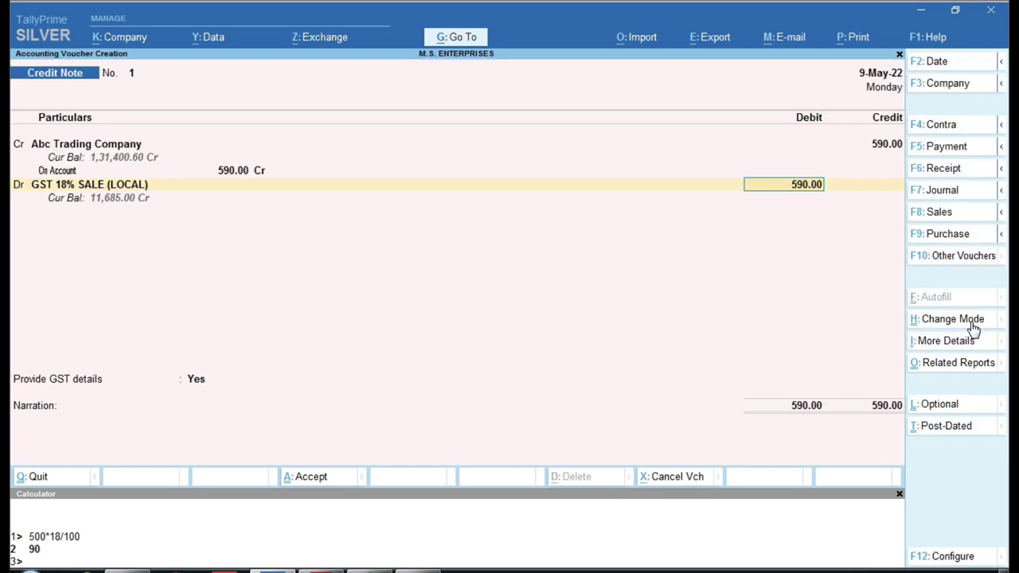
pyautogui.write('500')
pyautogui.press('Return')
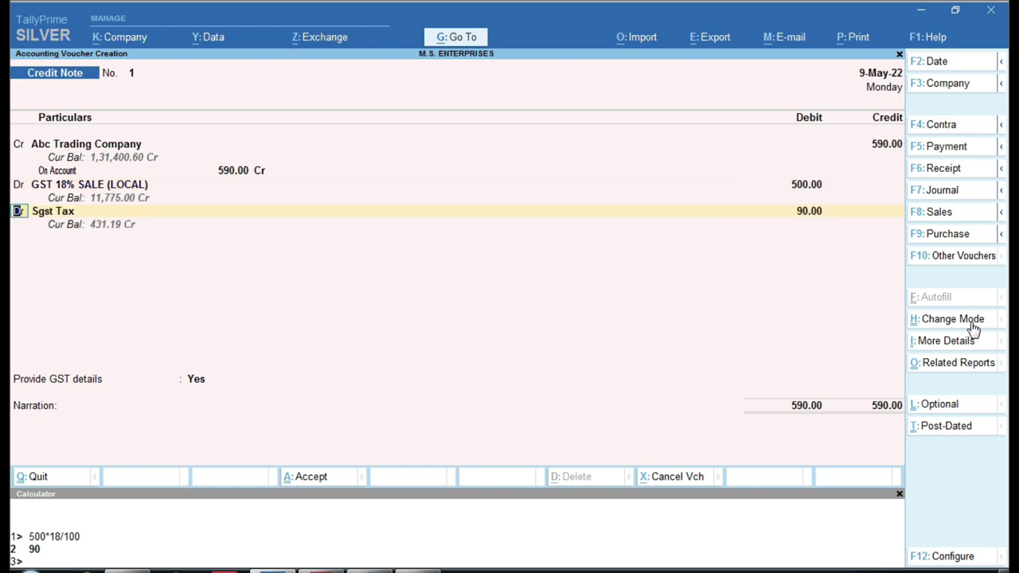
# Debit the Sgst Tax ledger with 45
pyautogui.press('Return')
pyautogui.press('Return')
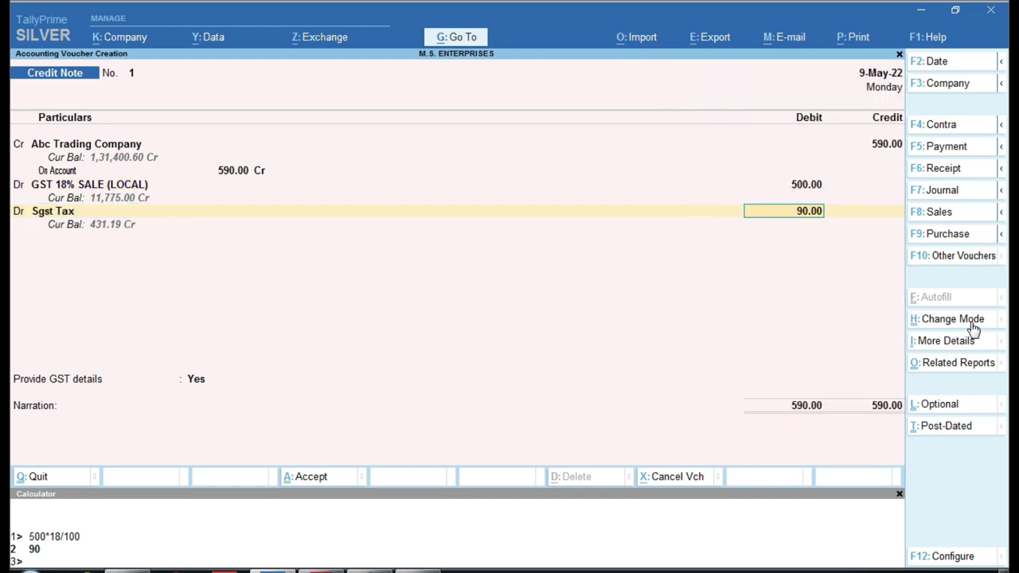
pyautogui.write('45')
pyautogui.press('Return')
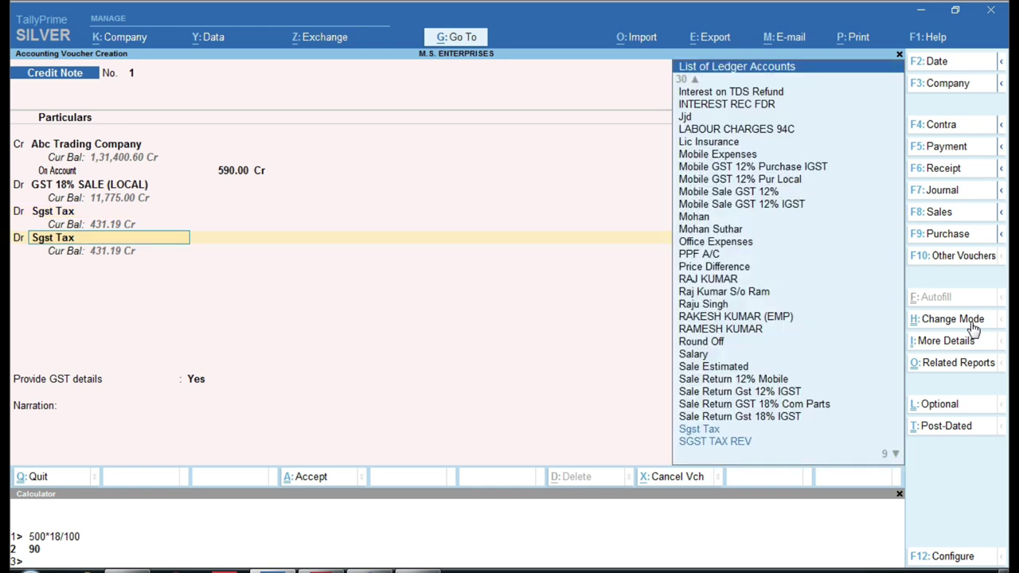
# Debit the Cgst Tax ledger with the remaining 45
pyautogui.write('Cg')
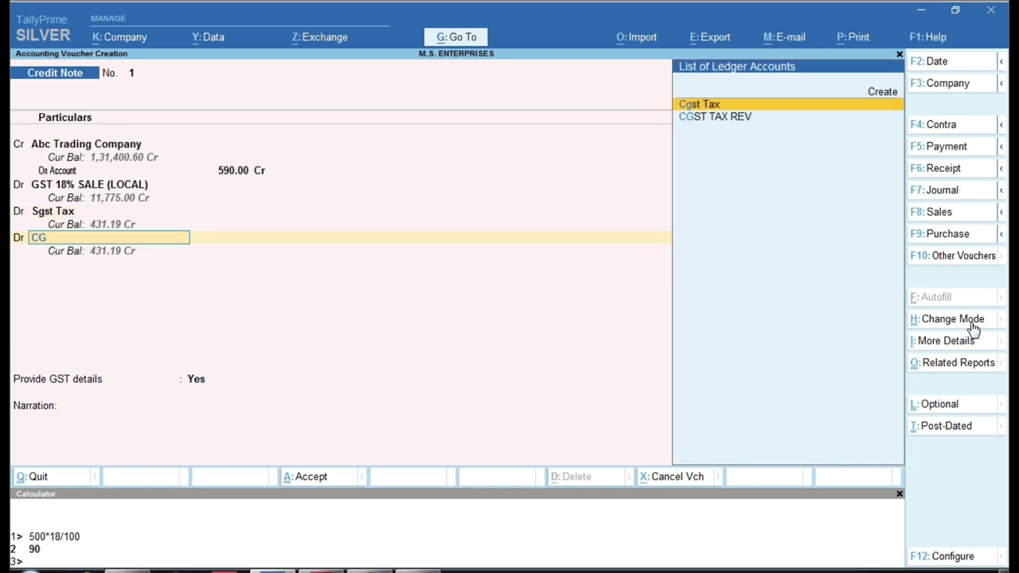
pyautogui.press('Return')
pyautogui.press('Return')
pyautogui.press('Return')
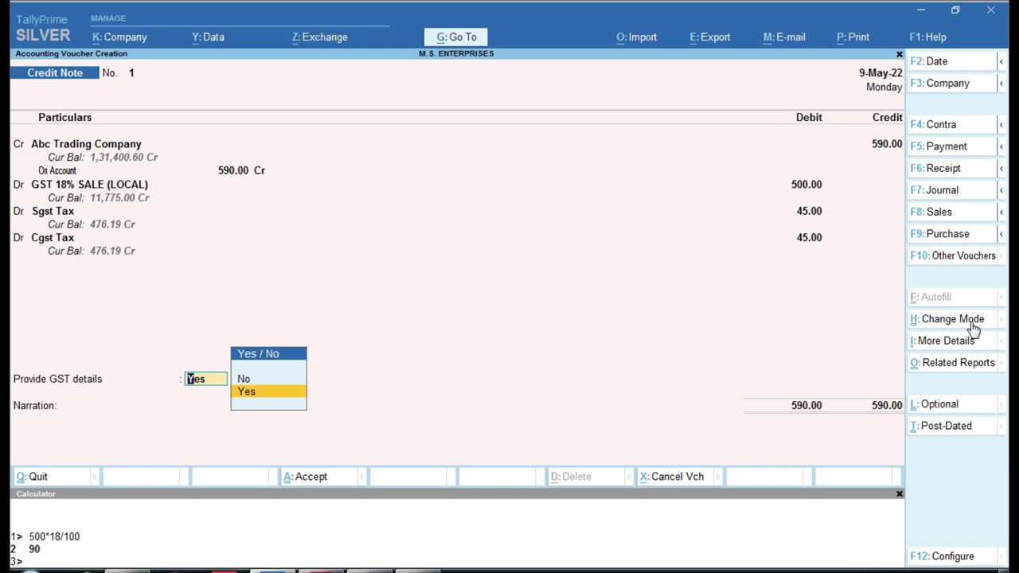
# Provide the GST details with 07-Others as the reason for issuing the note
pyautogui.press('Return')
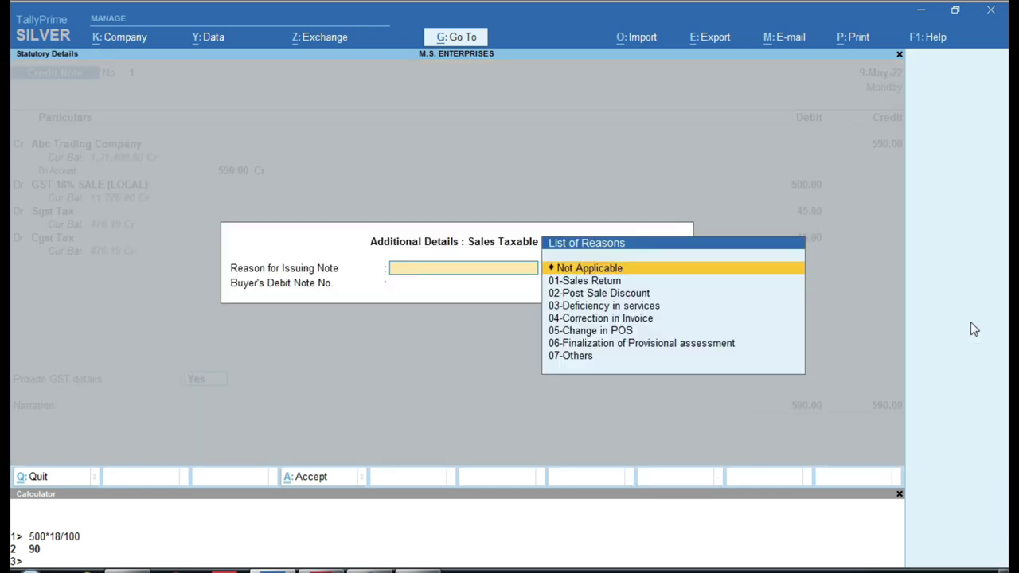
pyautogui.press('Down')
pyautogui.press('Down')
pyautogui.press('Down')
pyautogui.press('Down')
pyautogui.press('Down')
pyautogui.press('Down')
pyautogui.press('Down')
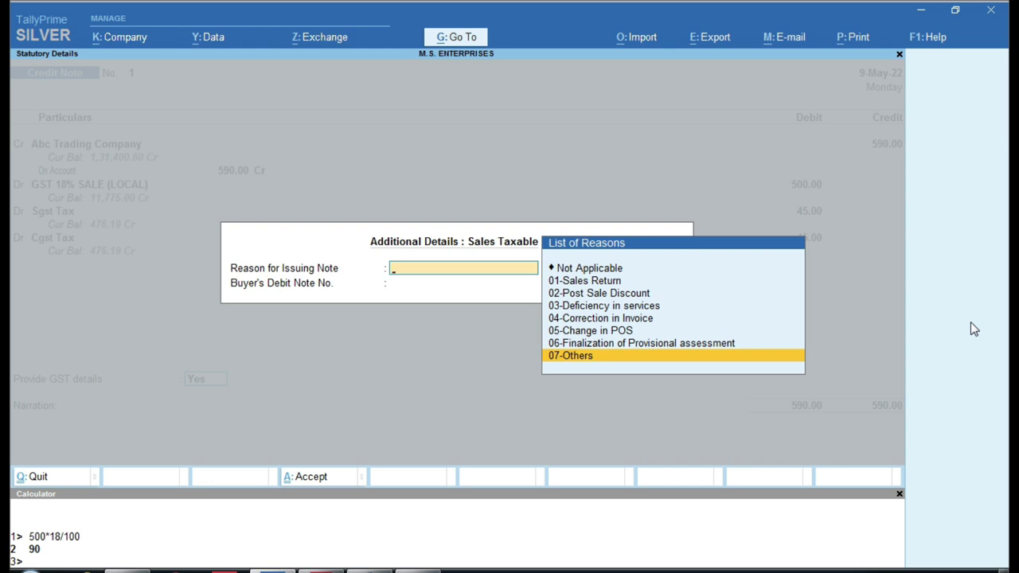
pyautogui.press('Return')
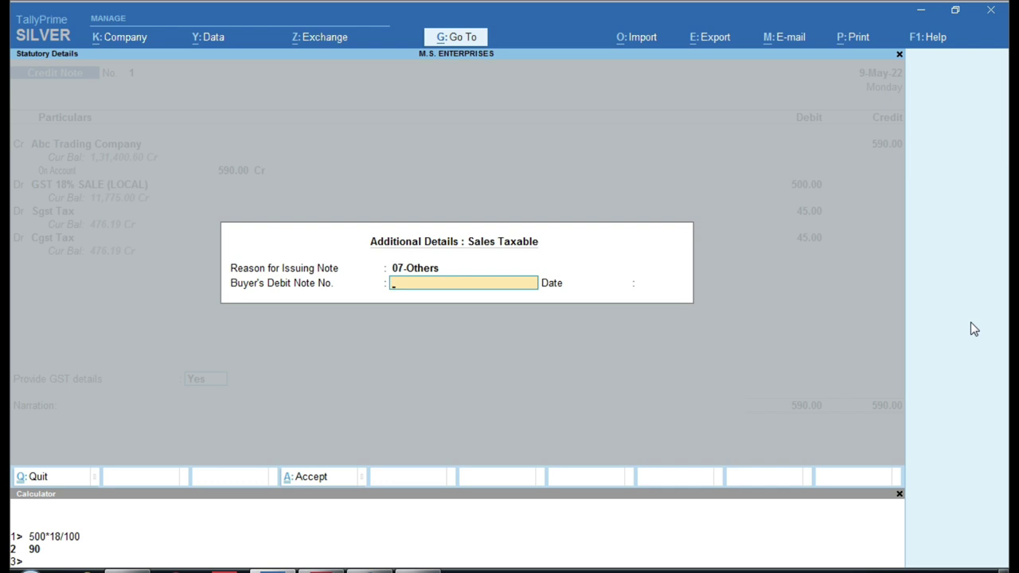
# Leave the buyer's debit note number and narration blank and save the credit note, accepting the modified tax details
pyautogui.press('Return')
pyautogui.press('Return')
pyautogui.press('Return')
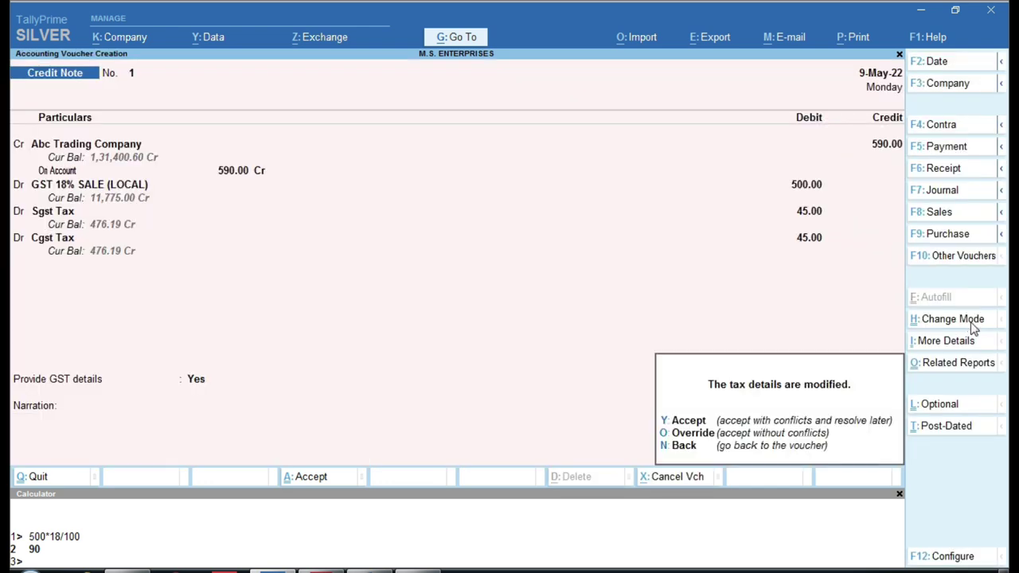
pyautogui.press('y')
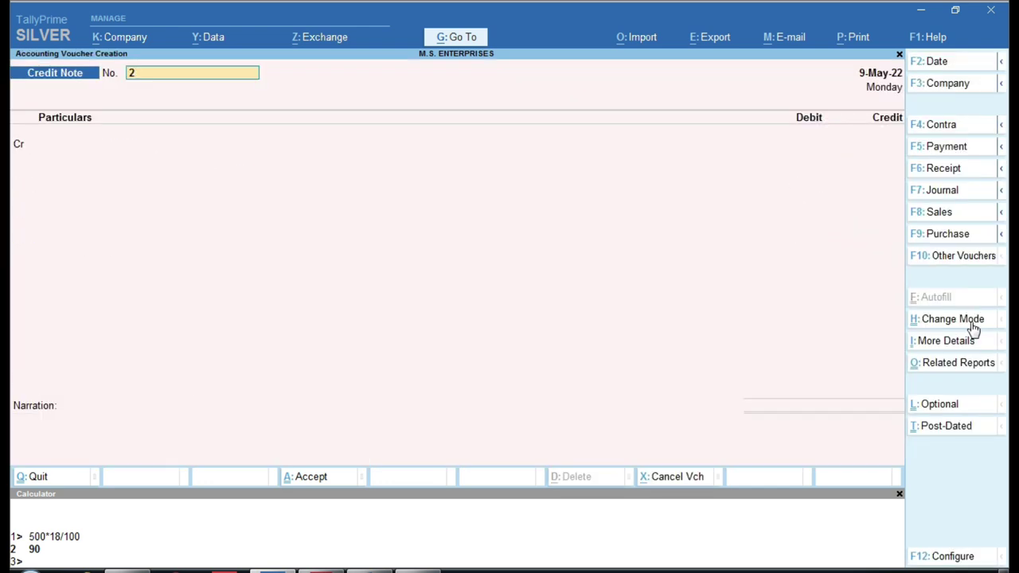
# Leave voucher creation and display the Ledger Vouchers report for Abc Trading Company
pyautogui.press('Escape')
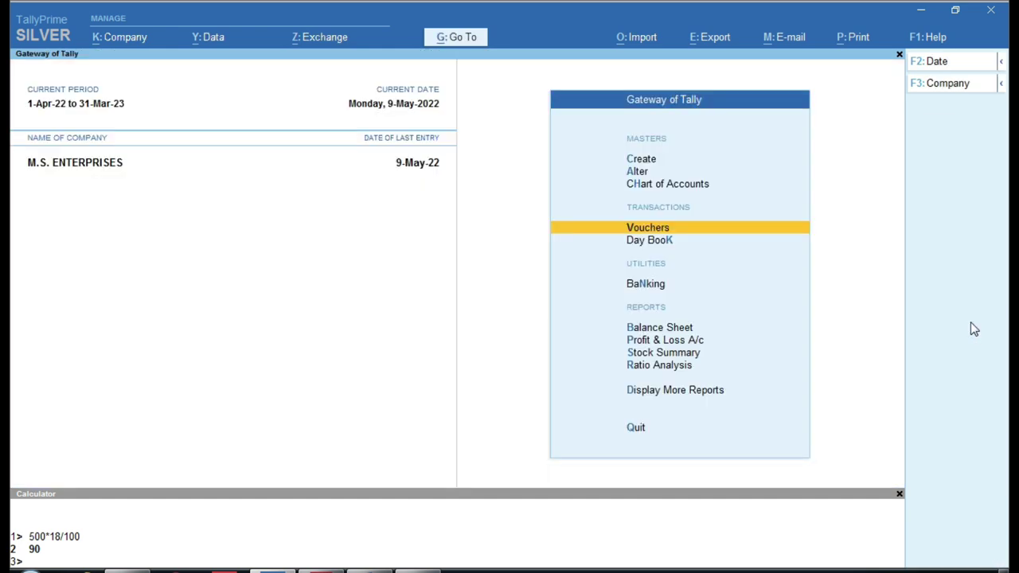
pyautogui.press('d')
pyautogui.press('a')
pyautogui.press('l')
pyautogui.press('Down')
pyautogui.press('Return')
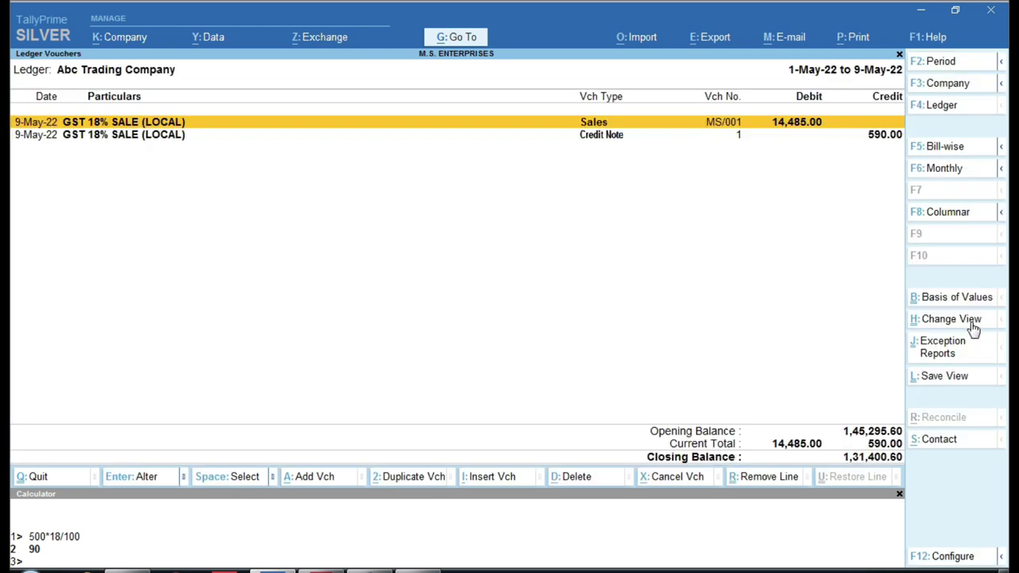
# Switch to the Word document and review the PRICE DIFF and SCHEME TARGET entries in the numbered list
pyautogui.press('ctrl')
pyautogui.click(386, 564)
pyautogui.moveTo(344, 279); pyautogui.dragTo(462, 291)
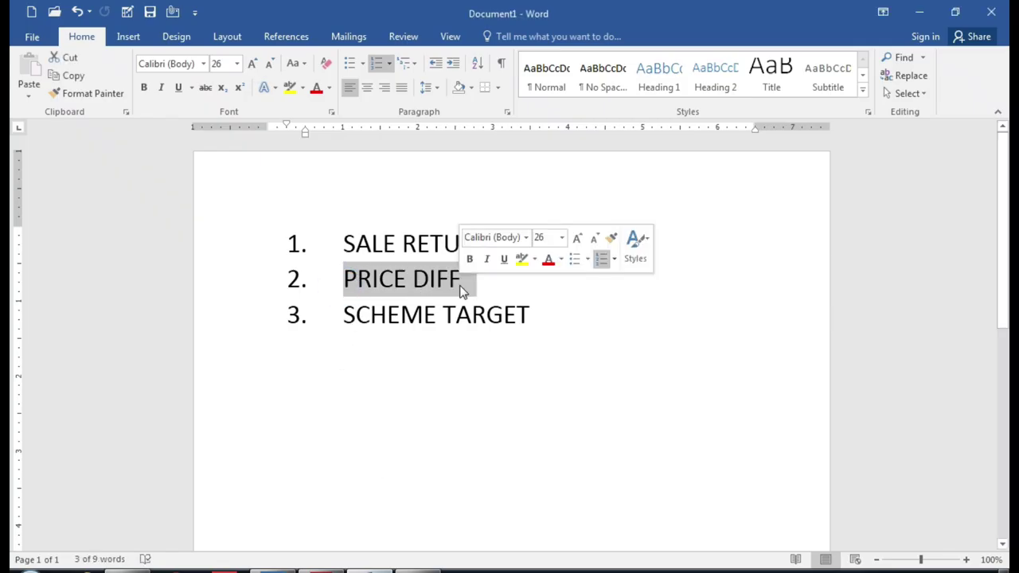
pyautogui.click(432, 359)
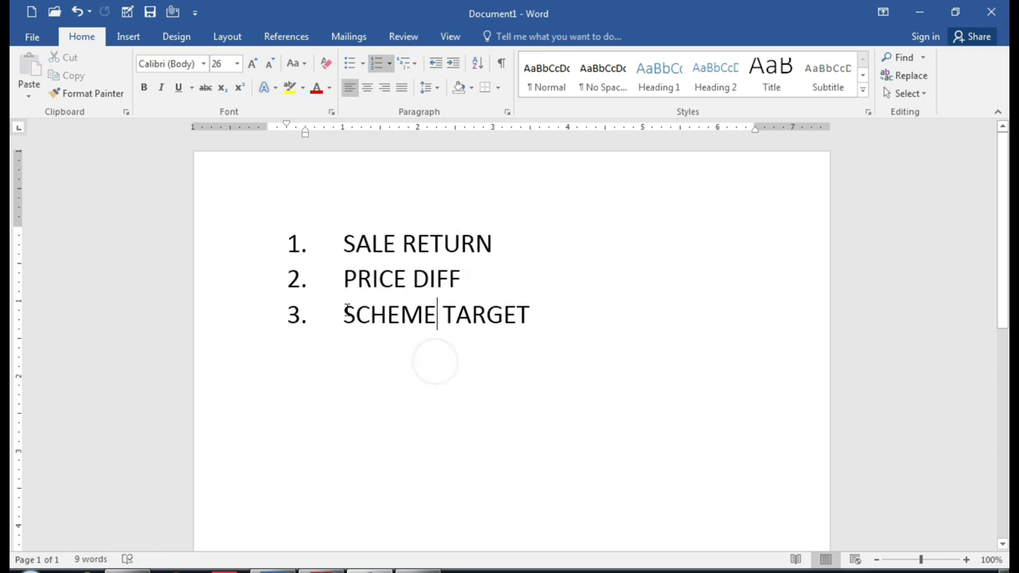
pyautogui.moveTo(341, 309); pyautogui.dragTo(513, 326)
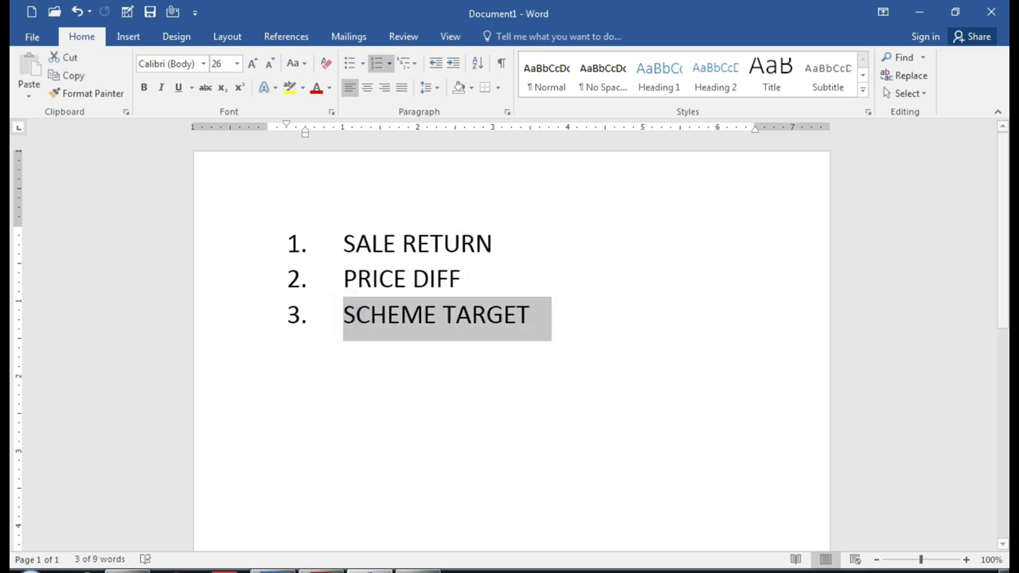
# Switch to Accounting Voucher.pdf in Adobe Reader, examine the Mouse with Wire quantity, and return to TallyPrime
pyautogui.hotkey('alt', 'Tab')
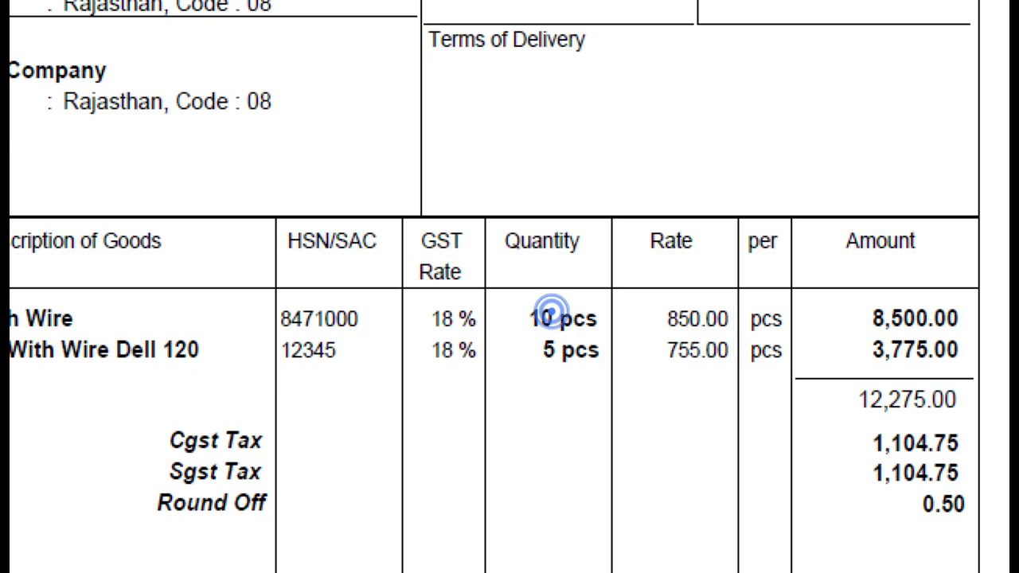
pyautogui.moveTo(509, 293)
pyautogui.mouseDown()
pyautogui.moveTo(575, 343)
pyautogui.moveTo(613, 317)
pyautogui.moveTo(549, 294)
pyautogui.moveTo(508, 305)
pyautogui.mouseUp()
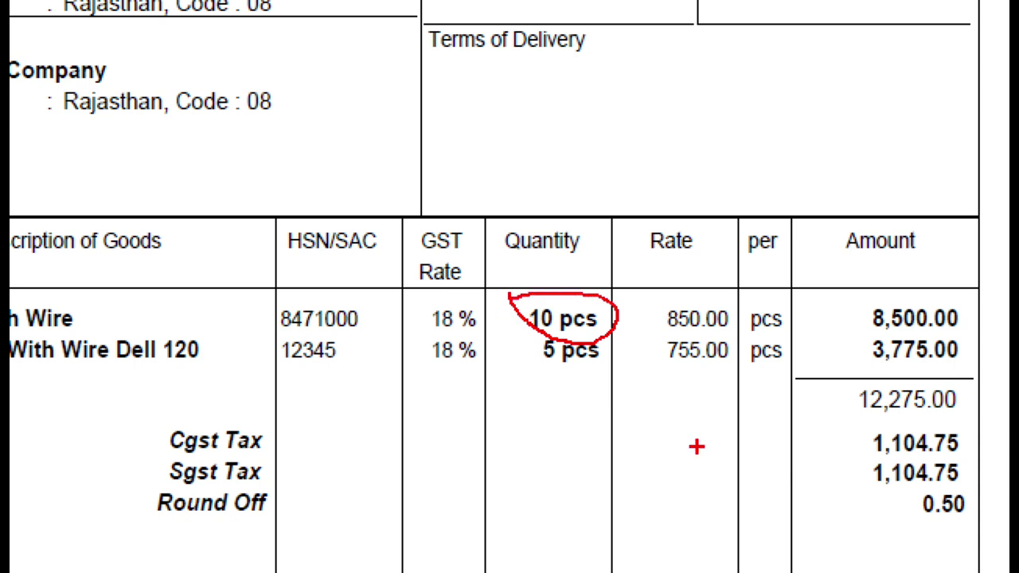
pyautogui.press('Escape')
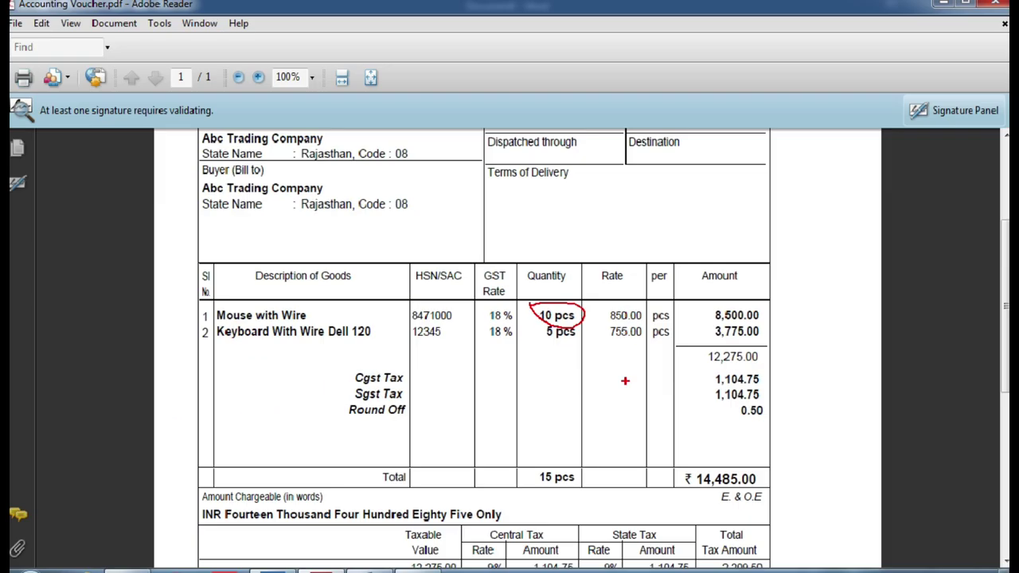
pyautogui.click(285, 571)
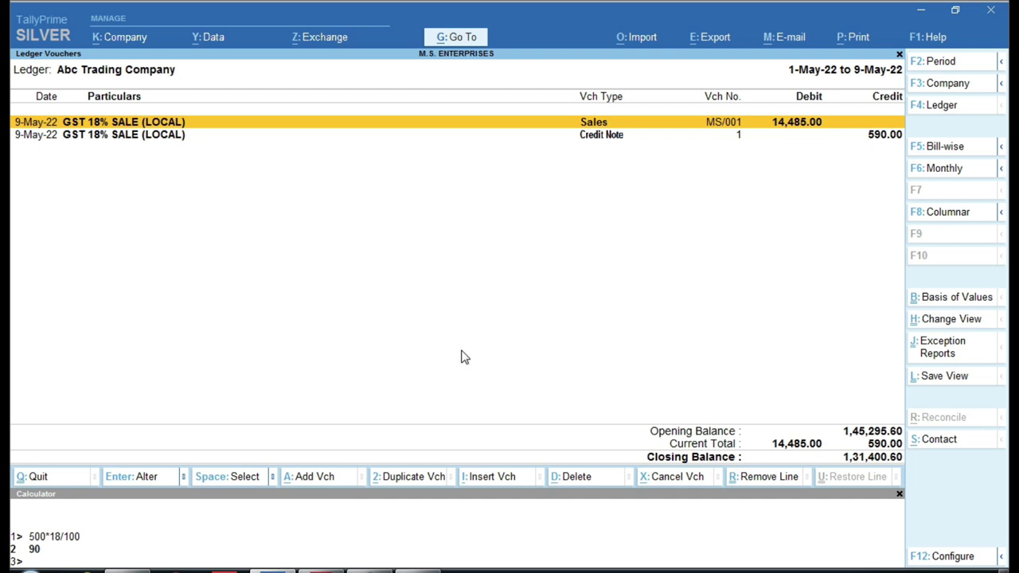
# Delete the 590.00 credit note from Abc Trading Company's ledger vouchers and return to the Gateway of Tally
pyautogui.press('Down')
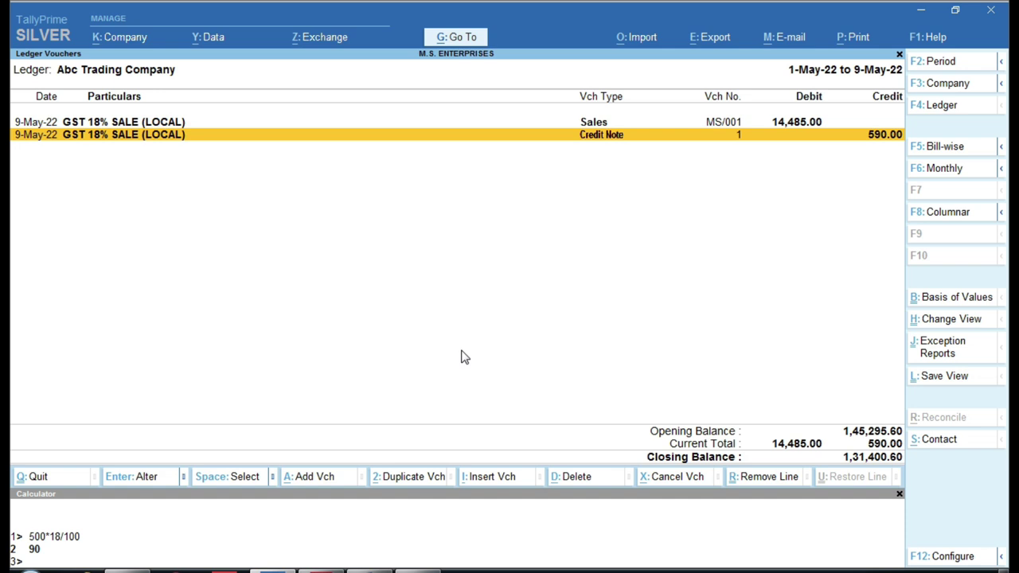
pyautogui.press('alt')
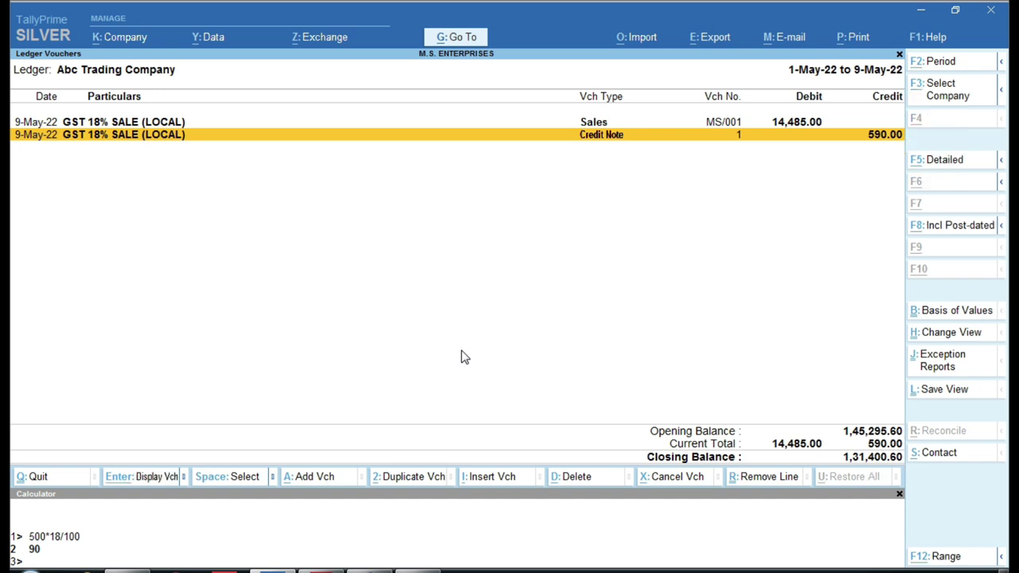
pyautogui.hotkey('alt', 'd')
pyautogui.press('y')
pyautogui.press('Escape')
pyautogui.press('Escape')
pyautogui.press('Escape')
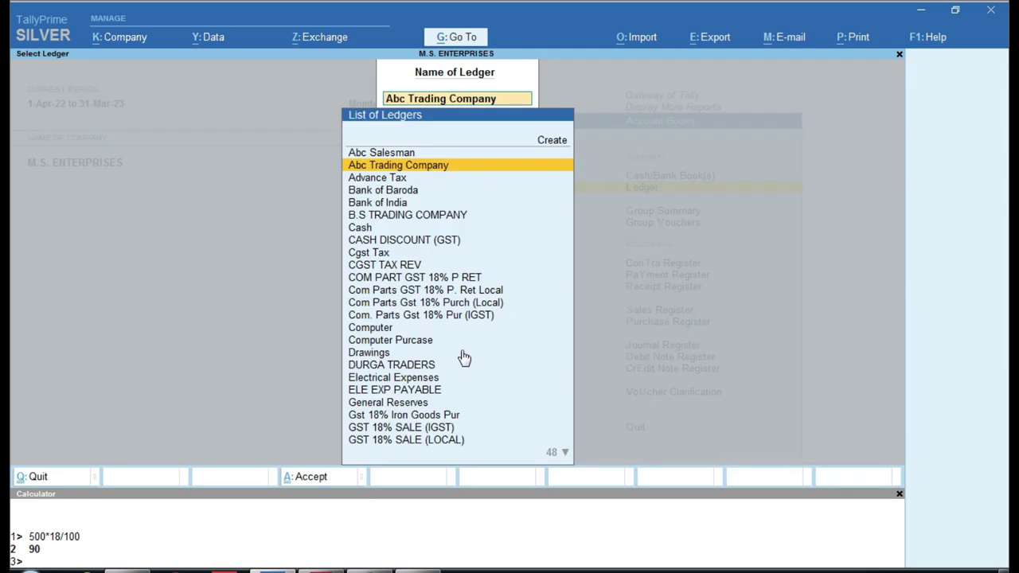
pyautogui.press('n')
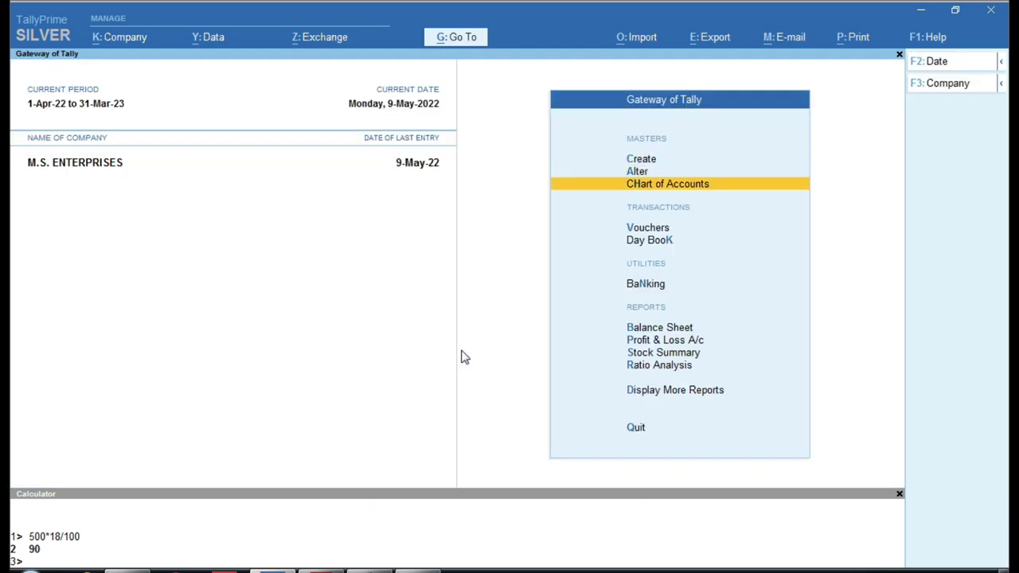
# Start a new credit note numbered 1 and credit Abc Trading Company with 100
pyautogui.press('Down')
pyautogui.press('Return')
pyautogui.press('alt')
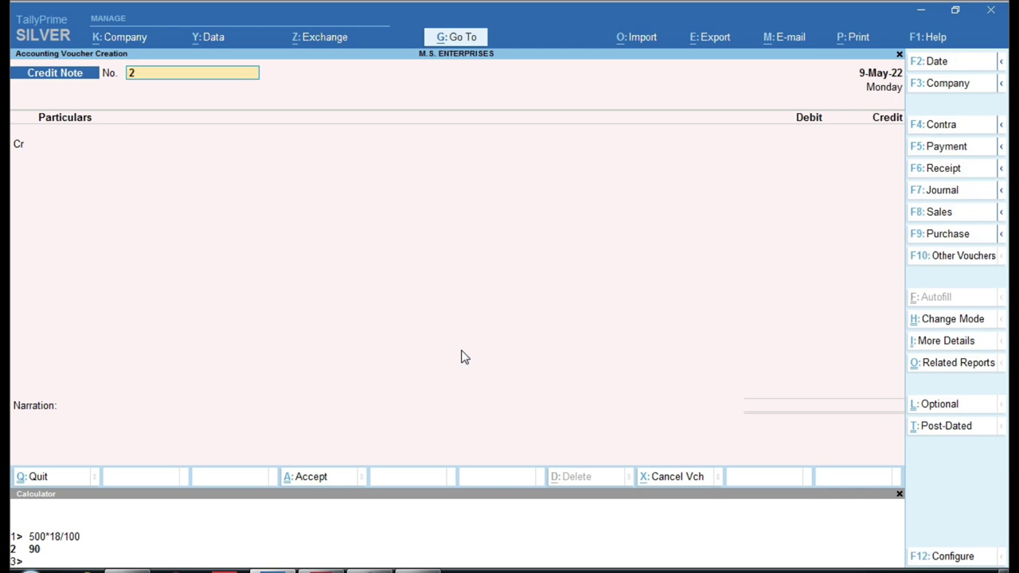
pyautogui.write('1')
pyautogui.press('Return')
pyautogui.write('ab')
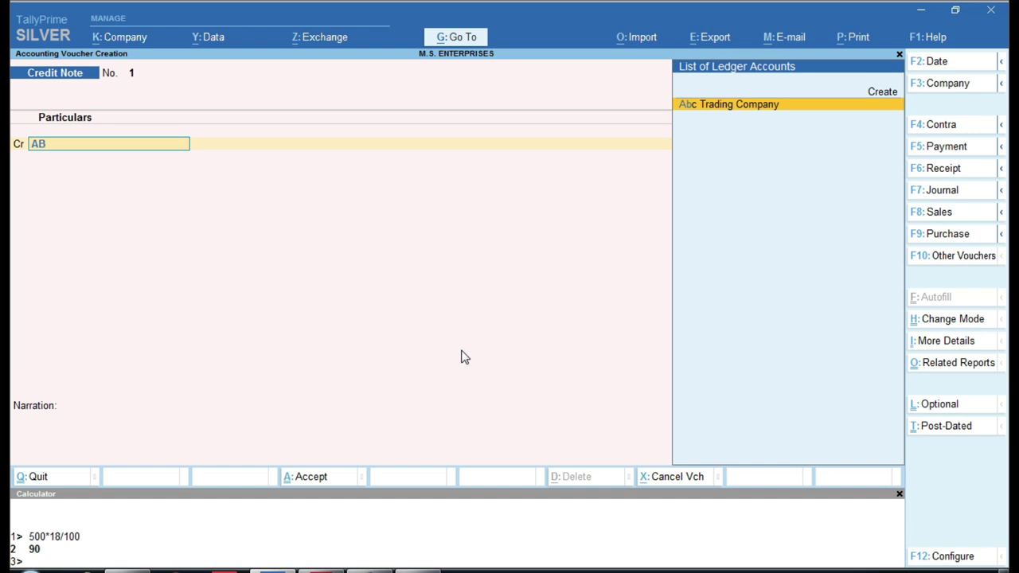
pyautogui.press('Return')
pyautogui.write('100')
pyautogui.press('Return')
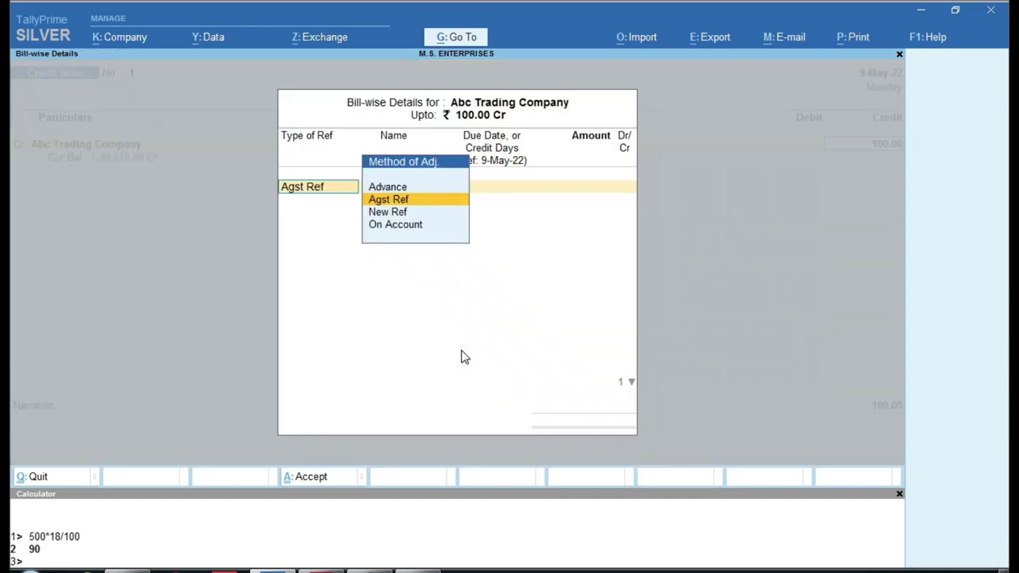
# Allocate the party's 100.00 credit as On Account in the bill-wise details
pyautogui.press('Down')
pyautogui.press('Down')
pyautogui.press('Return')
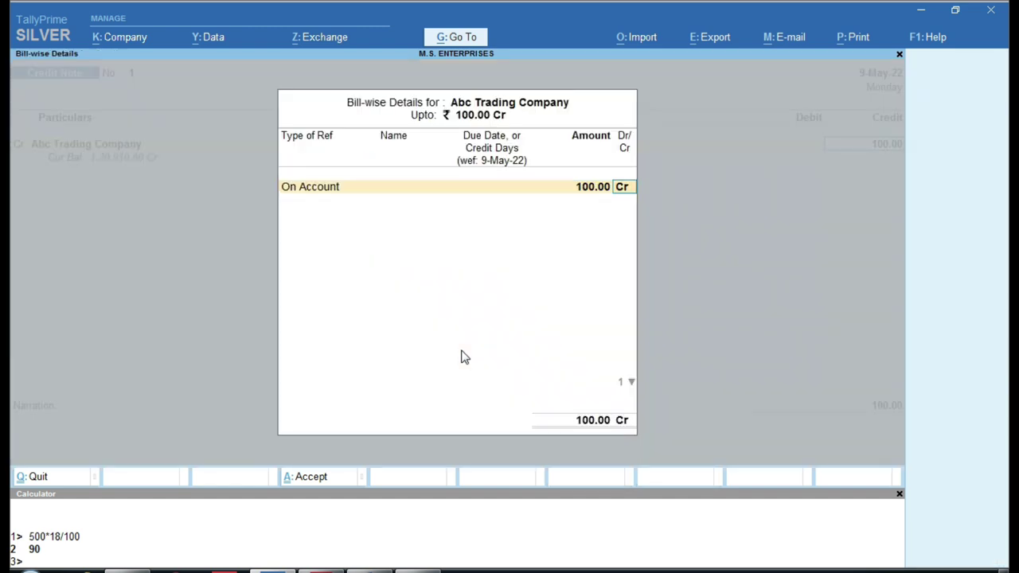
pyautogui.press('Return')
pyautogui.press('Return')
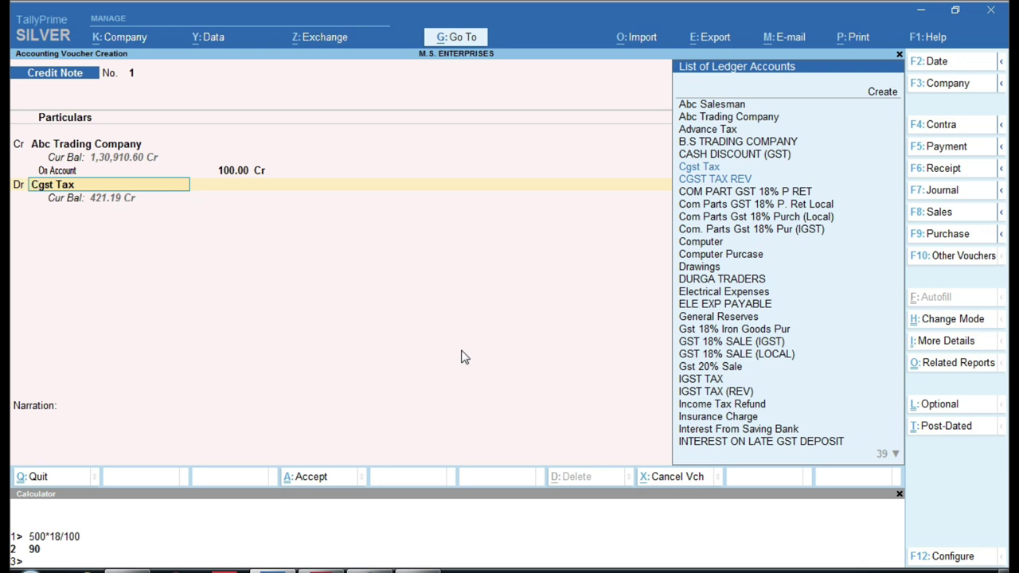
# Create a ledger named TARGET SCHEME EXP from the debit line and place it under Indirect Expenses
pyautogui.hotkey('alt', 'c')
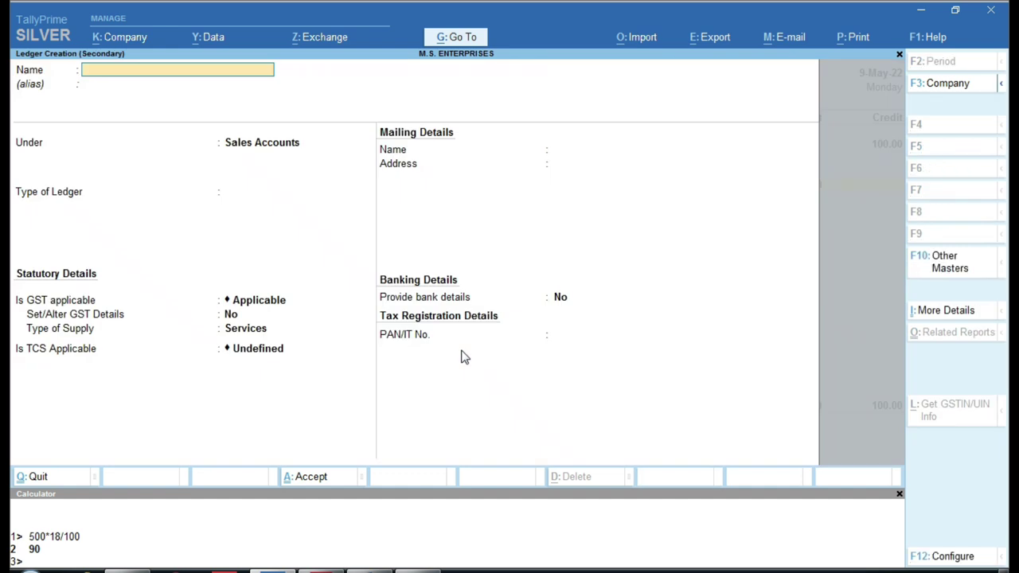
pyautogui.write('TARGET SCHEME')
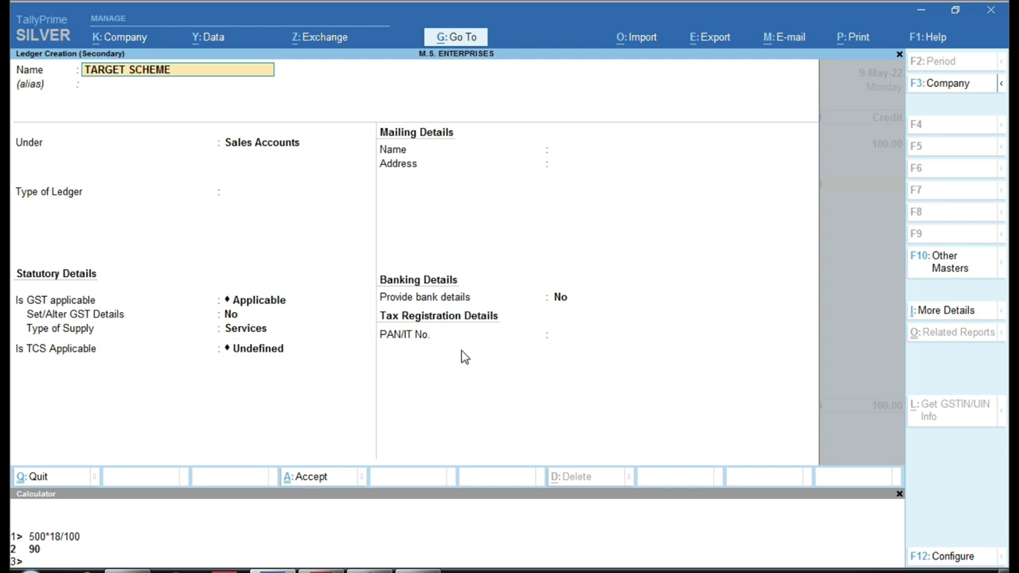
pyautogui.write(' EXP')
pyautogui.press('Return')
pyautogui.press('Return')
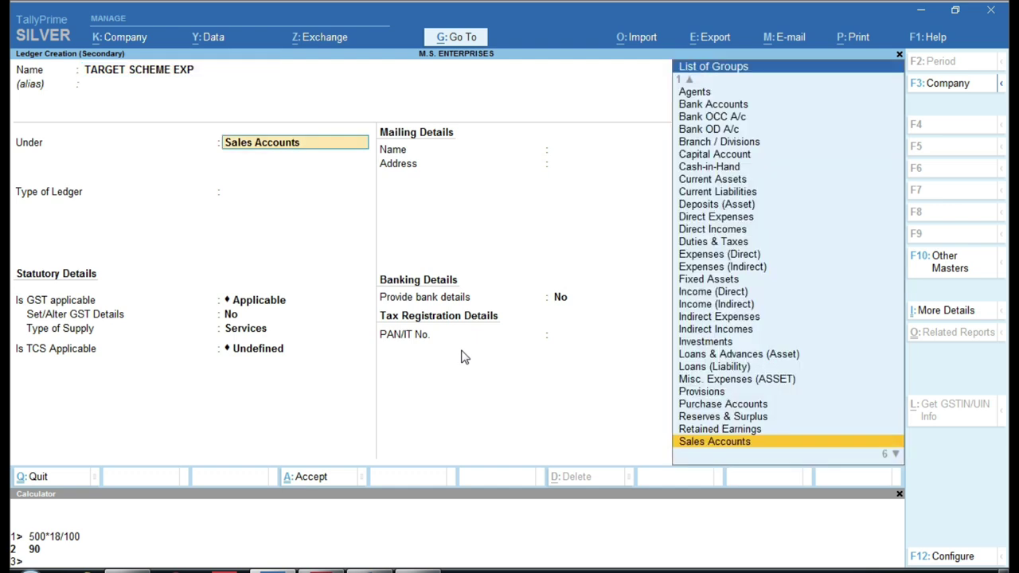
pyautogui.write('Ind')
pyautogui.press('Down')
pyautogui.press('Down')
pyautogui.press('Return')
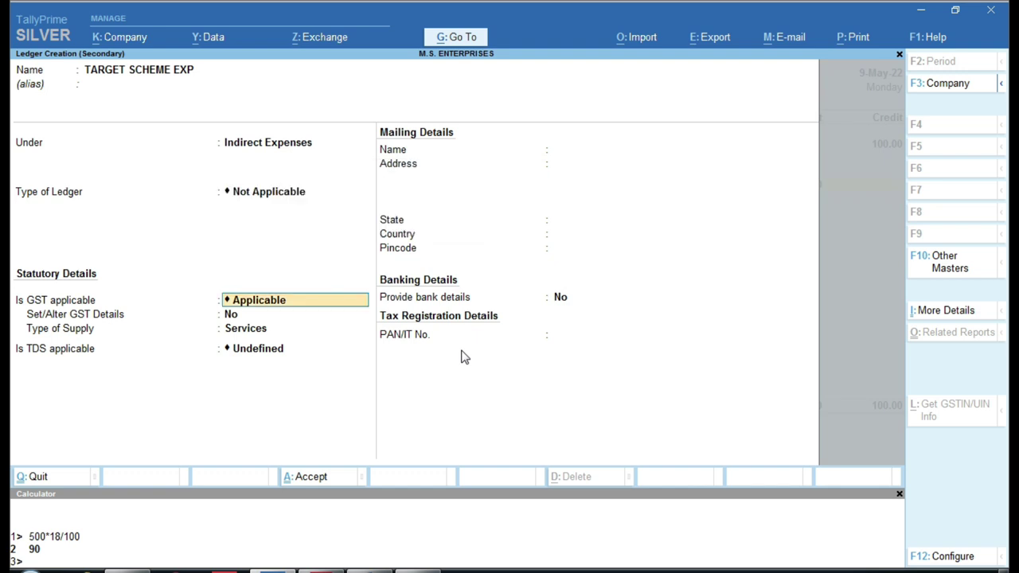
# Set both GST and TDS to Not Applicable for the new expense ledger and save it
pyautogui.press('Down')
pyautogui.press('Return')
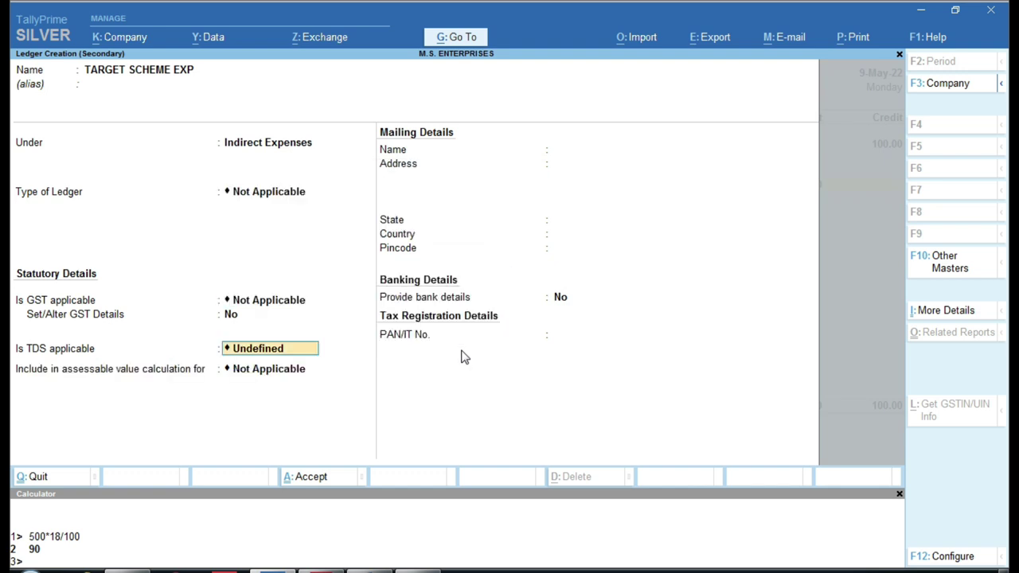
pyautogui.press('Up')
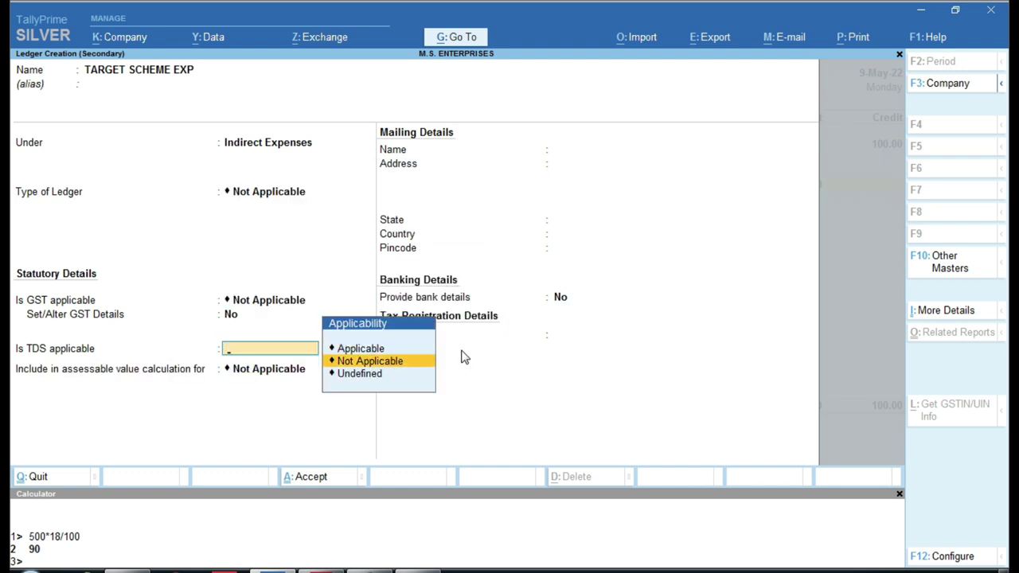
pyautogui.press('Return')
pyautogui.press('Return')
# Debit TARGET SCHEME EXP with 100.00, leave the narration blank, and save the credit note
pyautogui.press('Return')
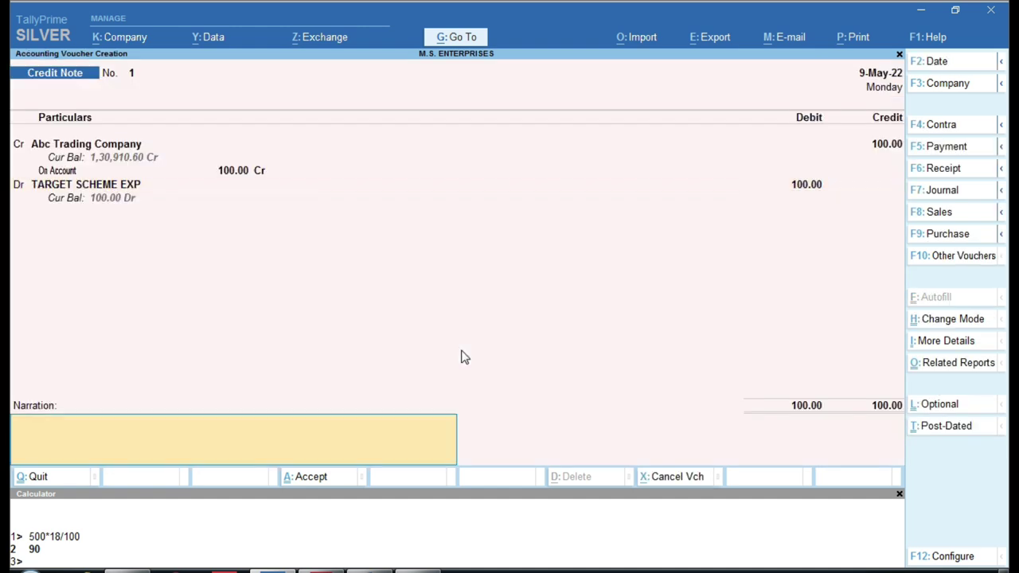
pyautogui.press('Return')
pyautogui.press('Return')
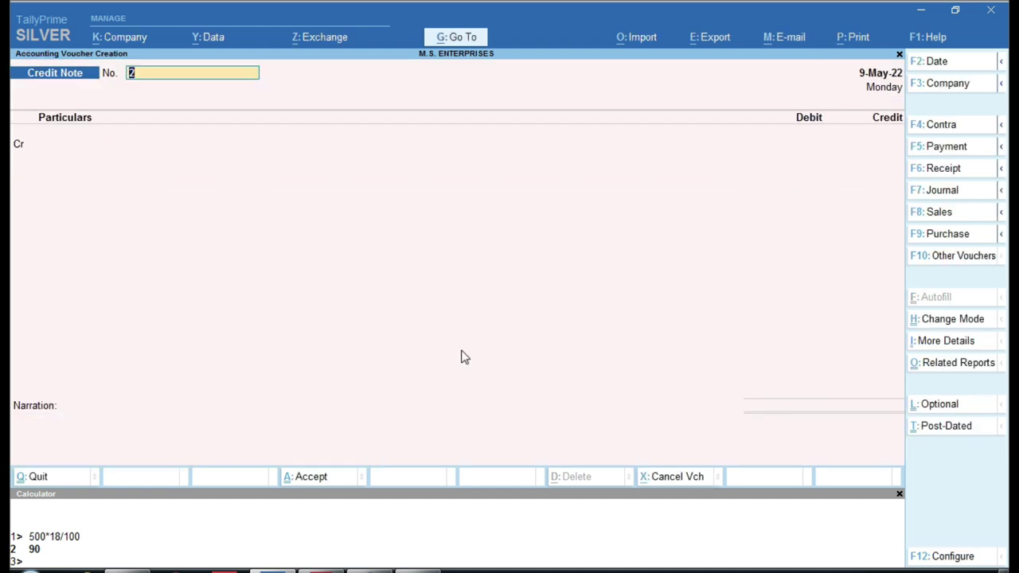
# Leave voucher creation and reopen Abc Trading Company's Ledger Vouchers report to check the target scheme credit note
pyautogui.press('Escape')
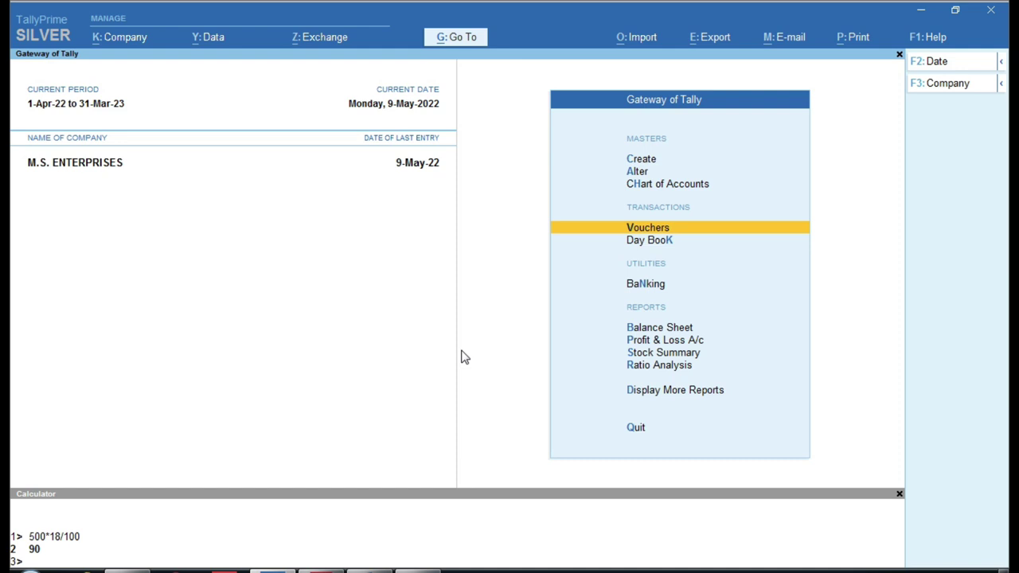
pyautogui.press('d')
pyautogui.press('a')
pyautogui.press('l')
pyautogui.press('Down')
pyautogui.press('Return')
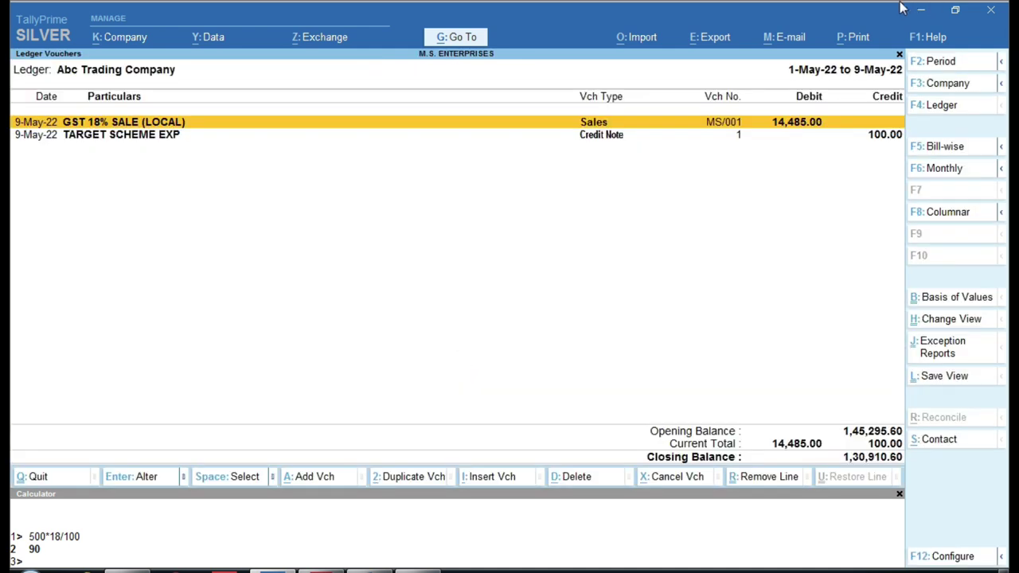
# Switch to the Word document, highlight the SCHEME TARGET entry for review, and return to TallyPrime
pyautogui.press('ctrl')
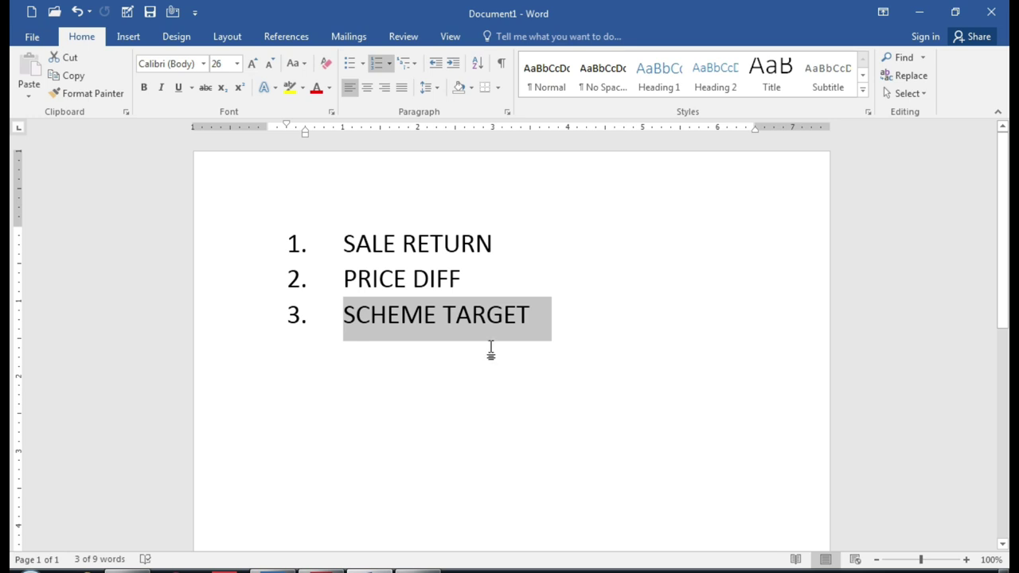
pyautogui.click(489, 348)
pyautogui.moveTo(342, 314); pyautogui.dragTo(496, 325)
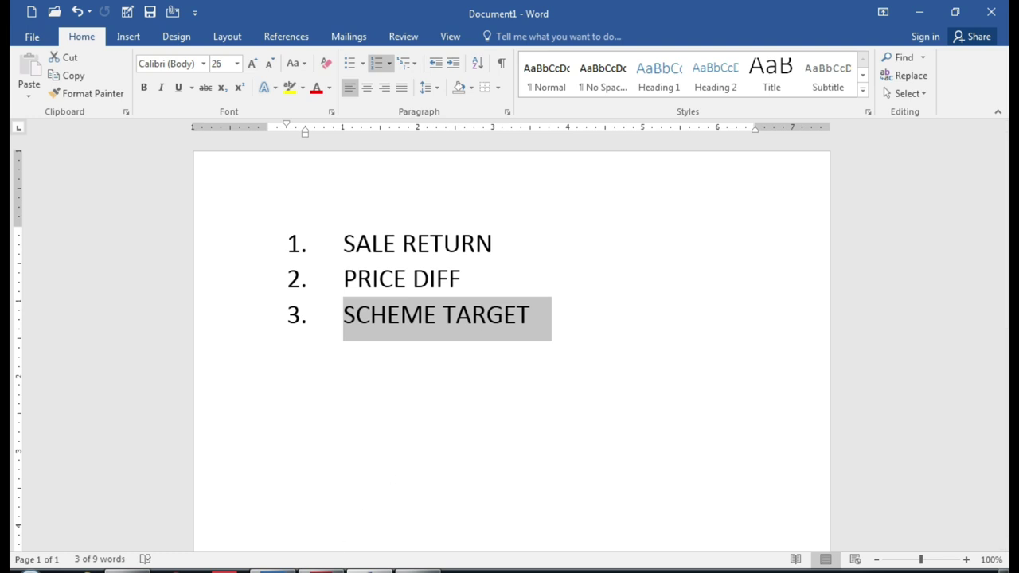
pyautogui.click(263, 569)
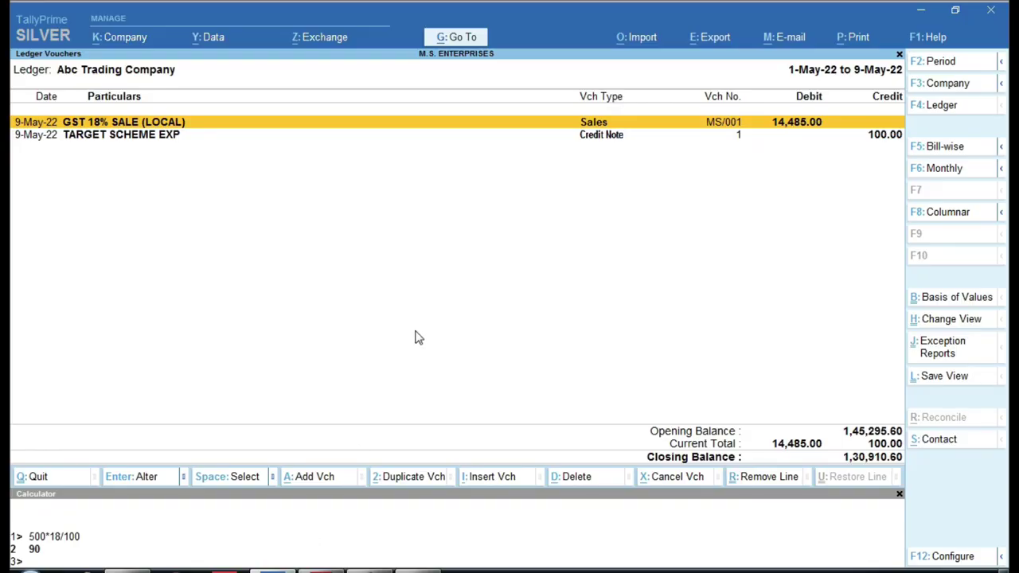